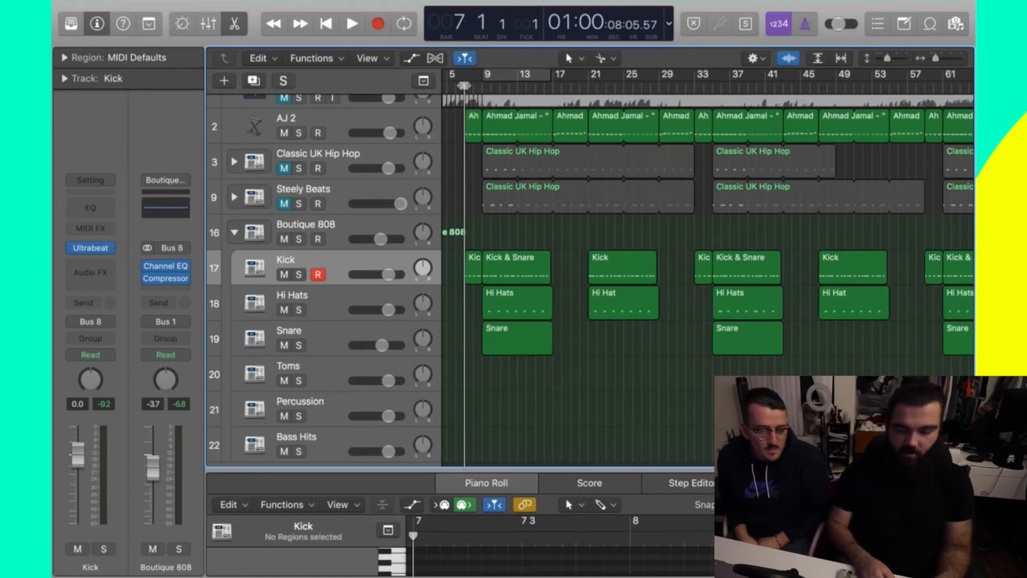
# - Play the drums from bar 9 and solo the Boutique 808 drum tracks
pyautogui.moveTo(474, 84); pyautogui.dragTo(481, 84)
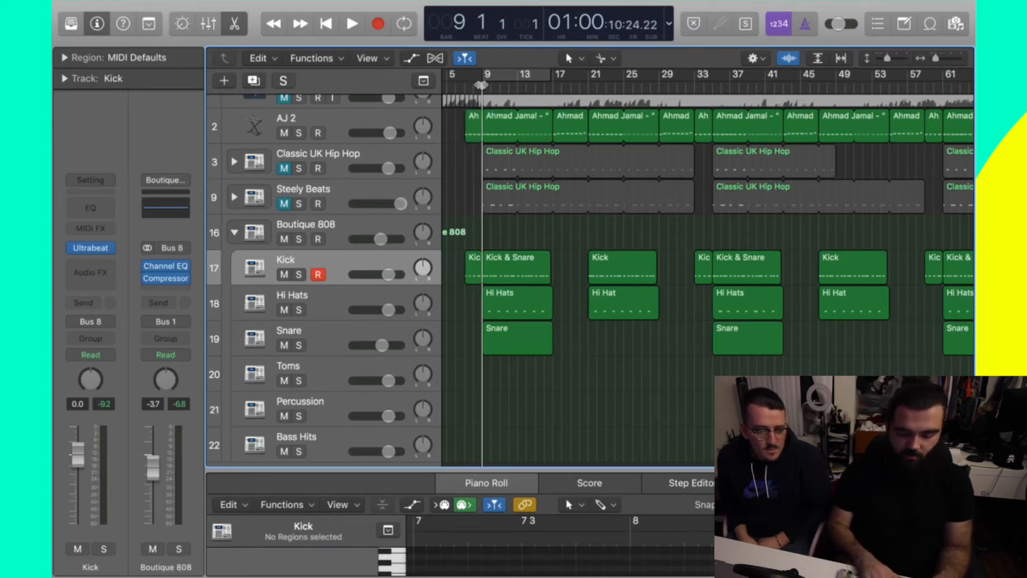
pyautogui.press('space')
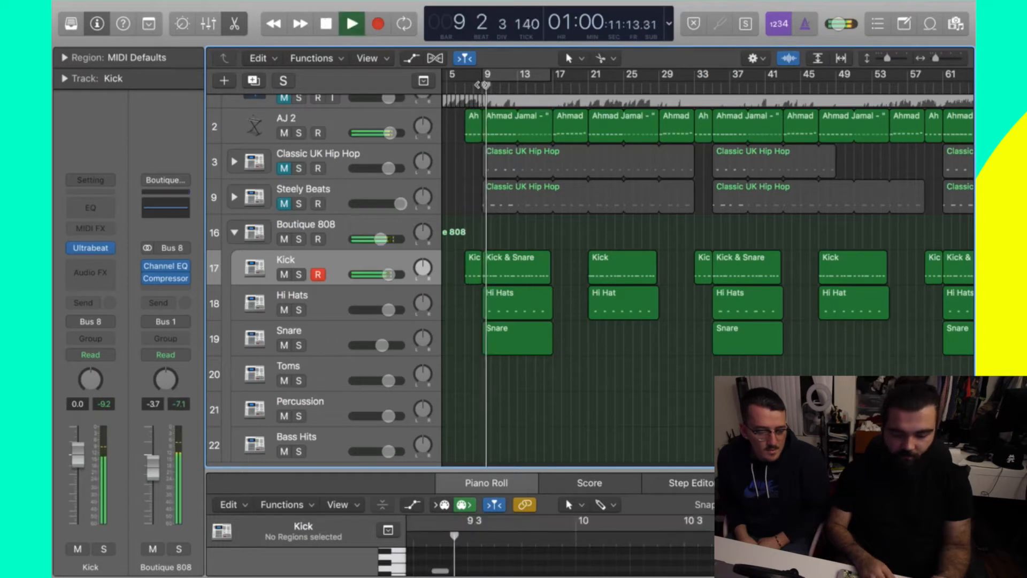
pyautogui.press('super+Right')
pyautogui.press('super+Right')
pyautogui.press('super+Right')
pyautogui.moveTo(711, 399); pyautogui.dragTo(571, 268)
pyautogui.click(298, 239)
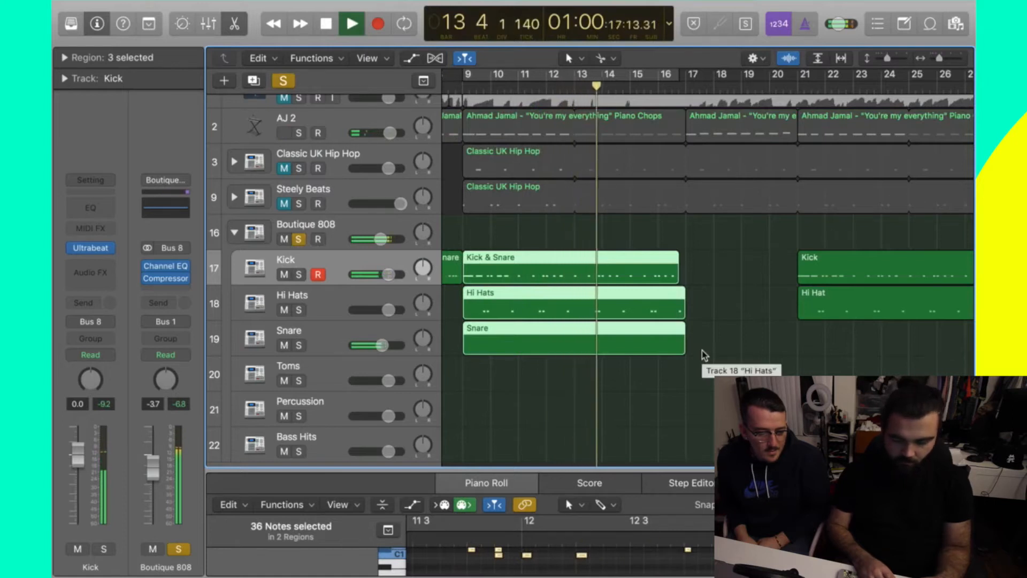
pyautogui.click(728, 317)
pyautogui.press('space')
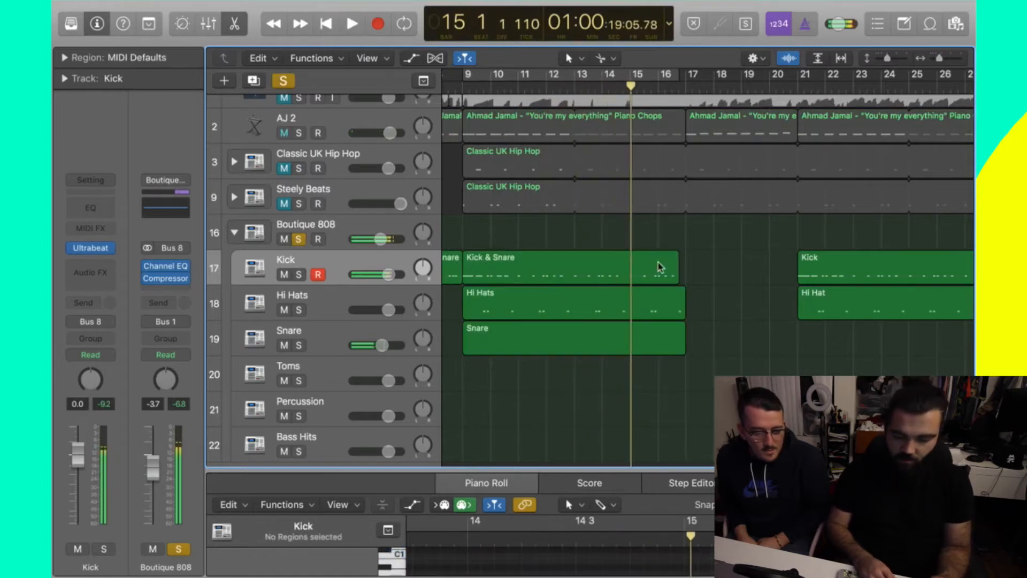
# - Lengthen the Kick & Snare region slightly, then split all three drum regions at bar 13
pyautogui.moveTo(675, 271); pyautogui.dragTo(685, 271)
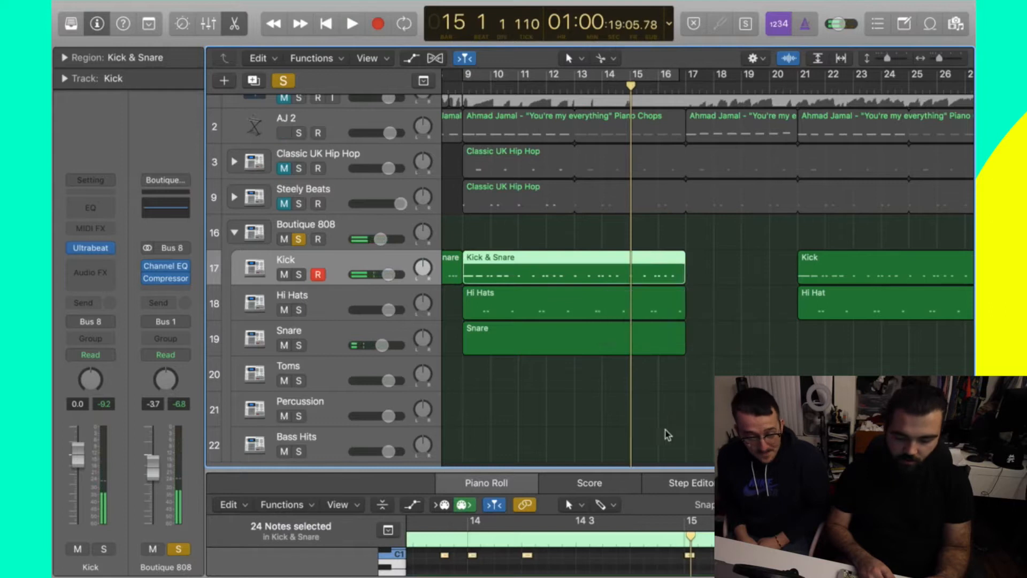
pyautogui.click(653, 369)
pyautogui.moveTo(685, 397); pyautogui.dragTo(559, 263)
pyautogui.keyDown('super'); pyautogui.click(574, 258); pyautogui.keyUp('super')
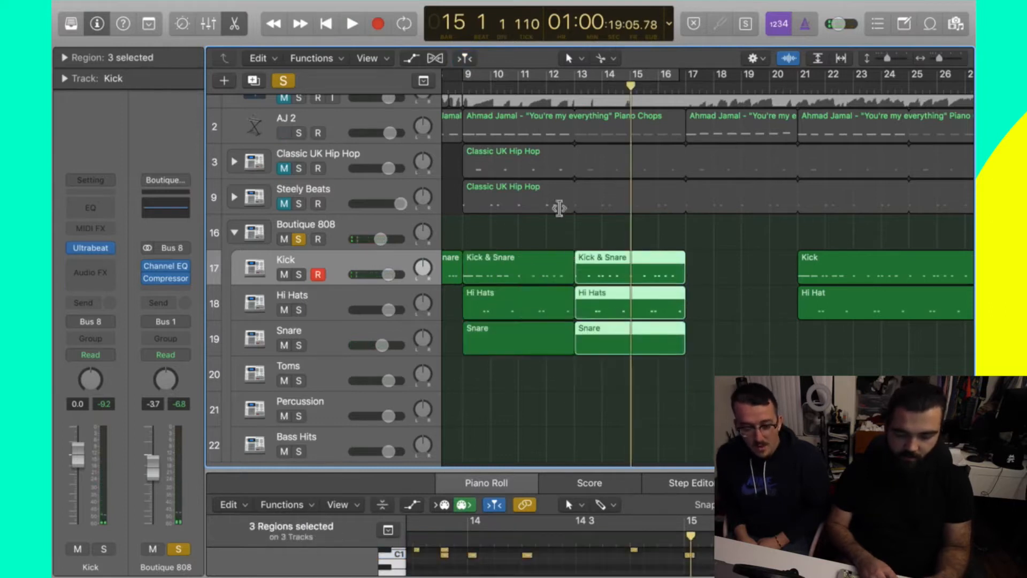
# - Reselect the Kick & Snare, Hi Hats and Snare regions at bar 9 and enlarge the Piano Roll
pyautogui.click(469, 90)
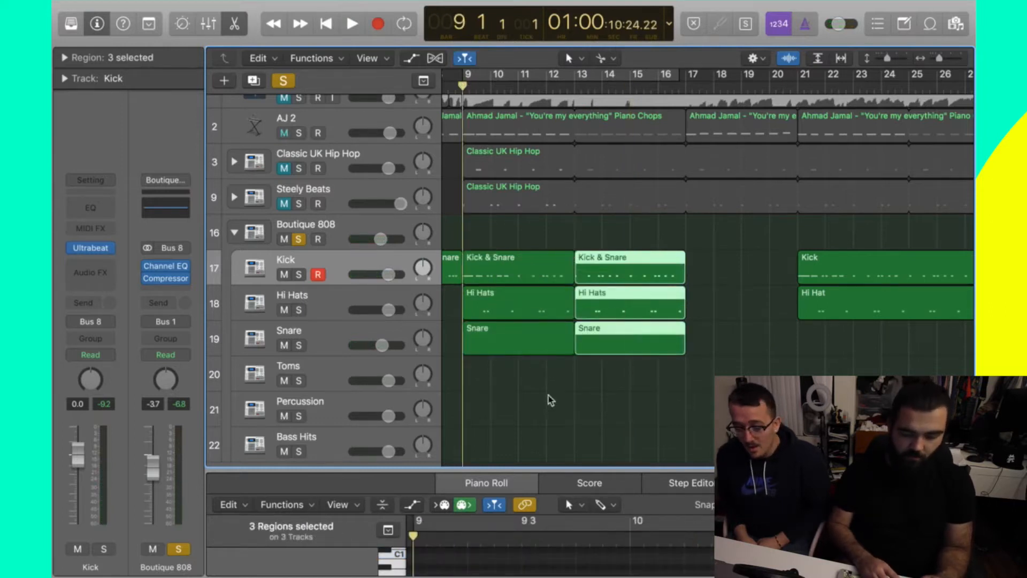
pyautogui.click(512, 271)
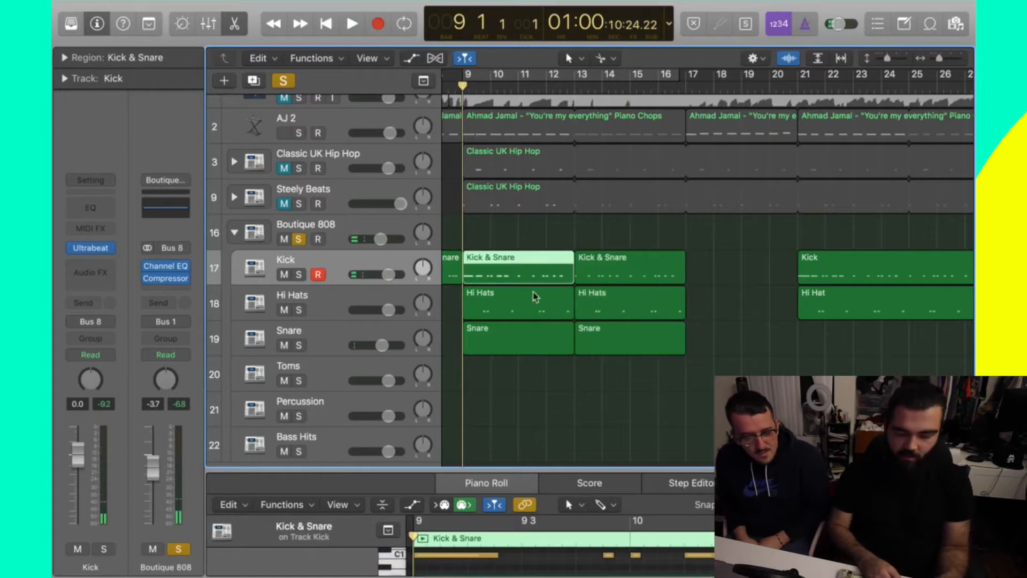
pyautogui.moveTo(546, 387); pyautogui.dragTo(513, 275)
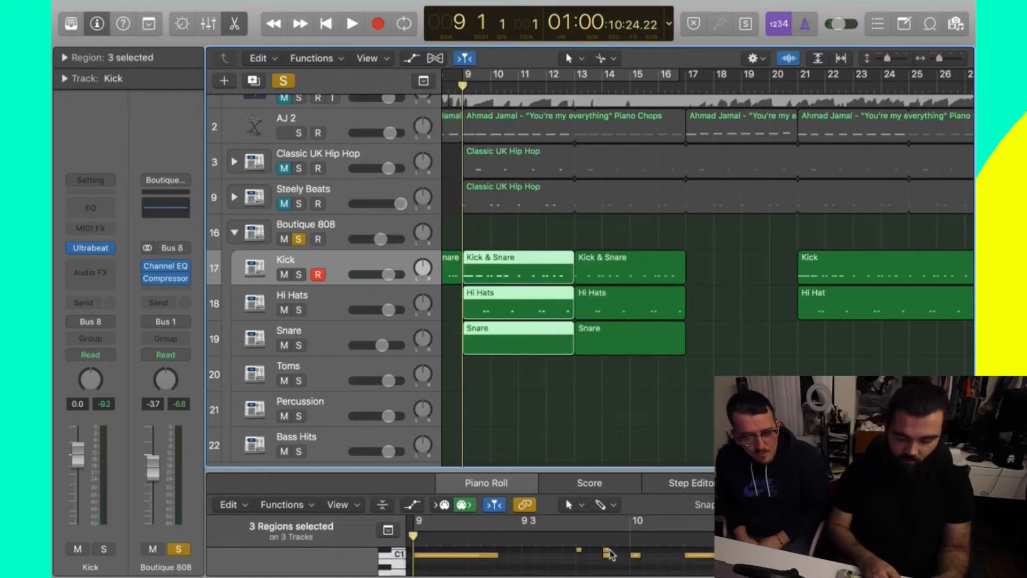
pyautogui.moveTo(611, 467); pyautogui.dragTo(613, 350)
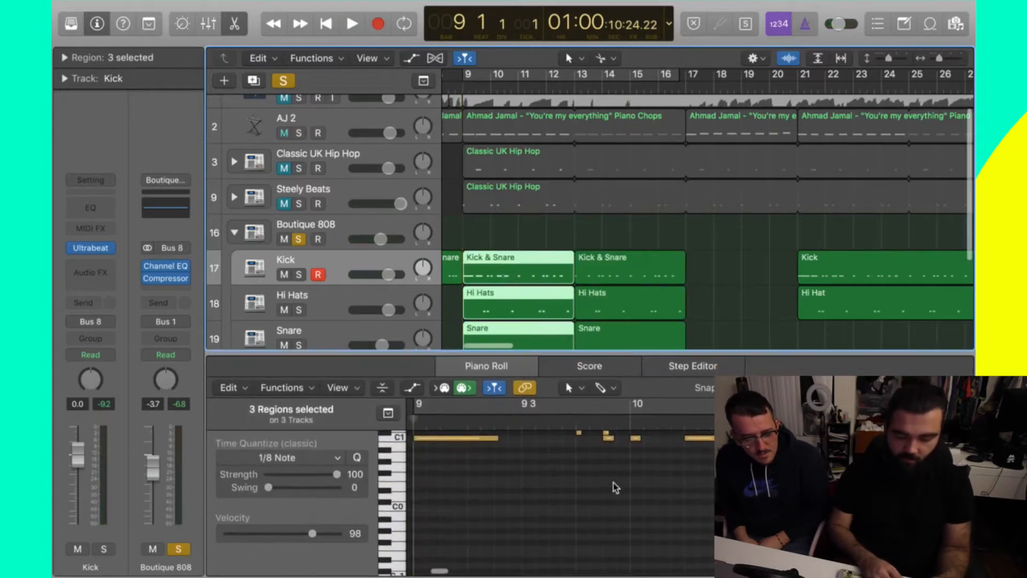
# - After auditioning from bar 9, split the bar 9–13 drum regions at bar 11 into two-bar pieces
pyautogui.press('space')
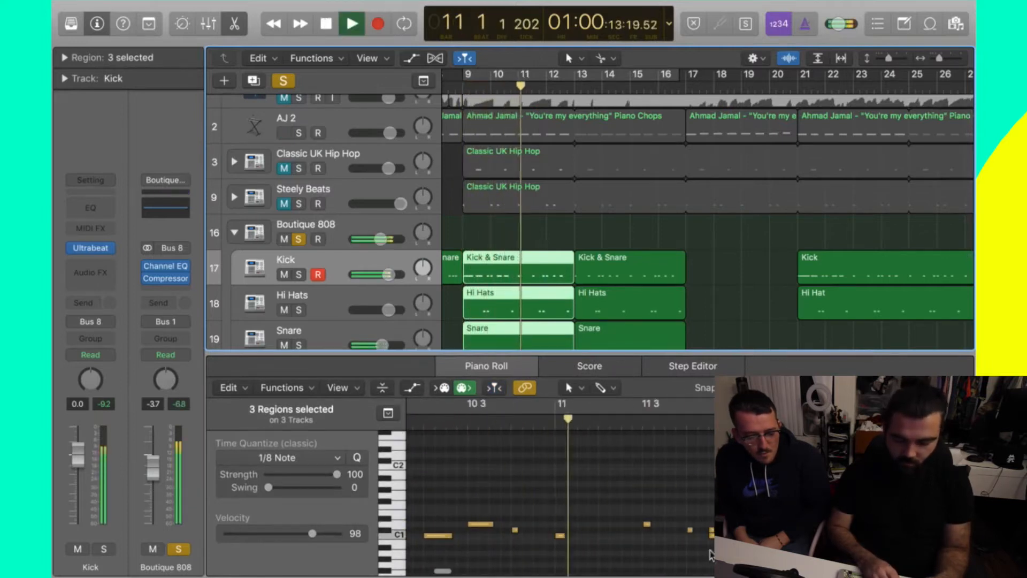
pyautogui.scroll(-1, 562, 225)
pyautogui.press('space')
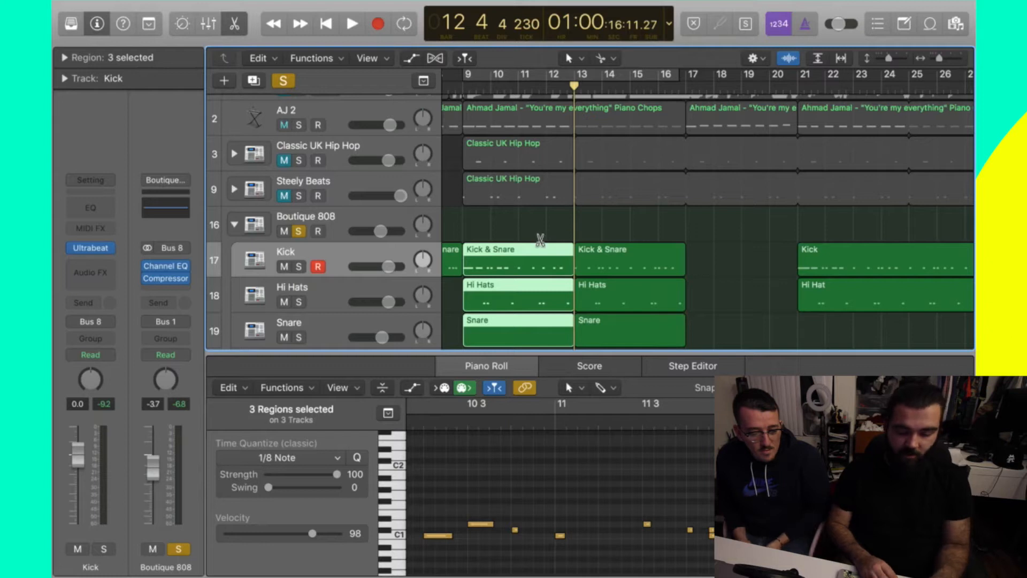
pyautogui.press('super+z')
pyautogui.moveTo(715, 235); pyautogui.dragTo(523, 356)
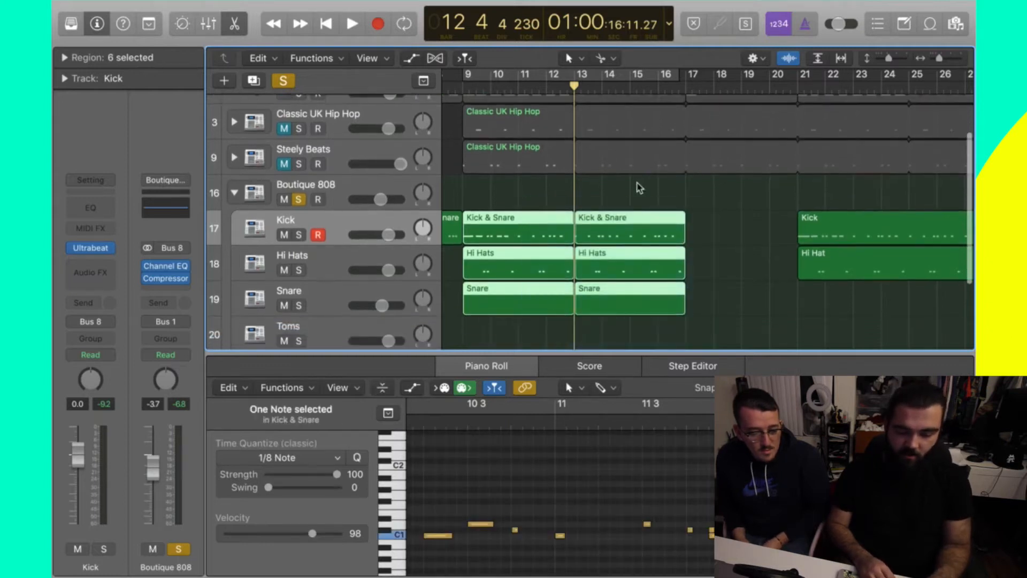
pyautogui.click(518, 219)
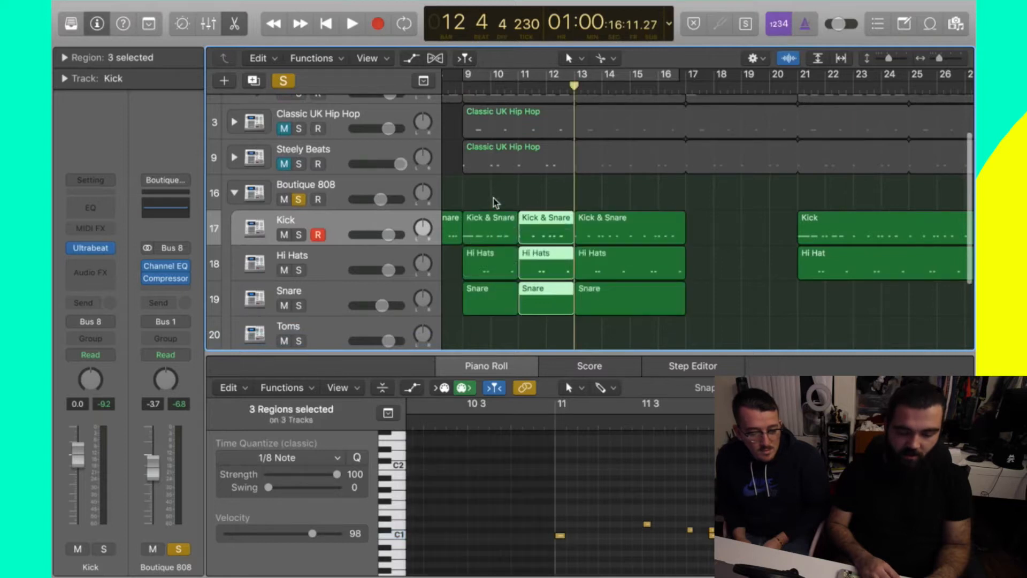
pyautogui.moveTo(493, 202); pyautogui.dragTo(494, 396)
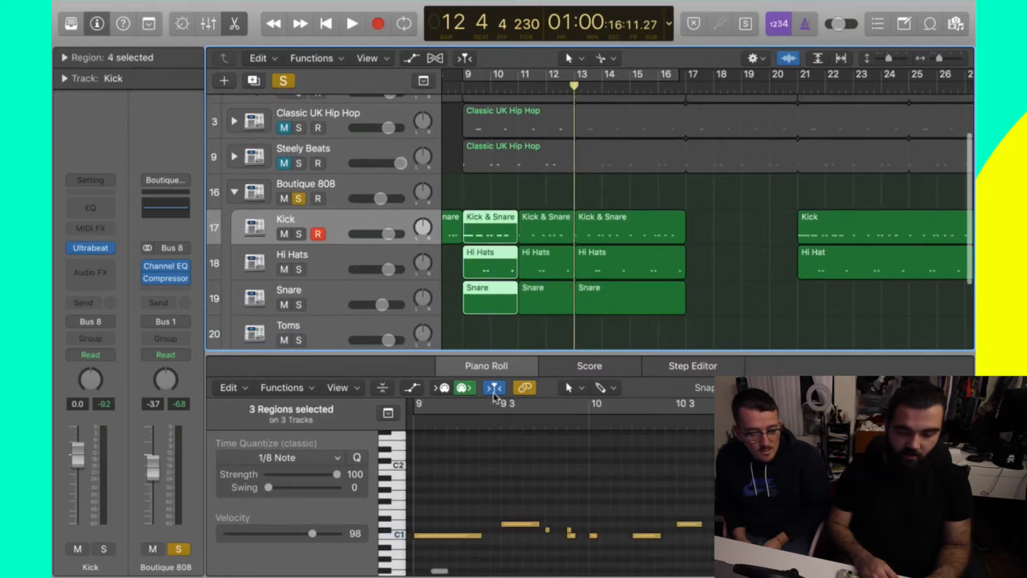
# - Loop and play bars 9–10, then turn cycle off
pyautogui.click(462, 86)
pyautogui.moveTo(464, 77); pyautogui.dragTo(515, 75)
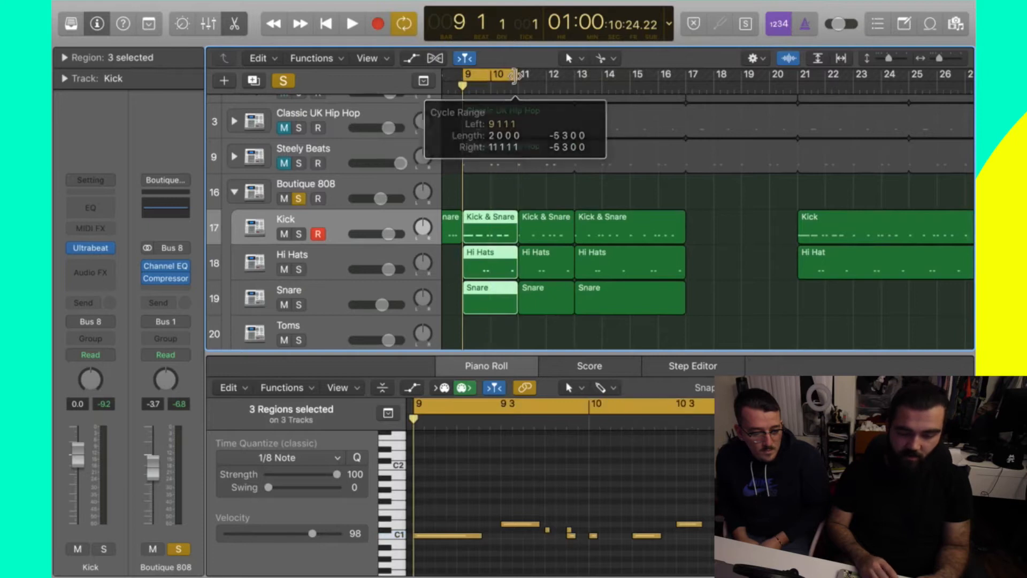
pyautogui.press('space')
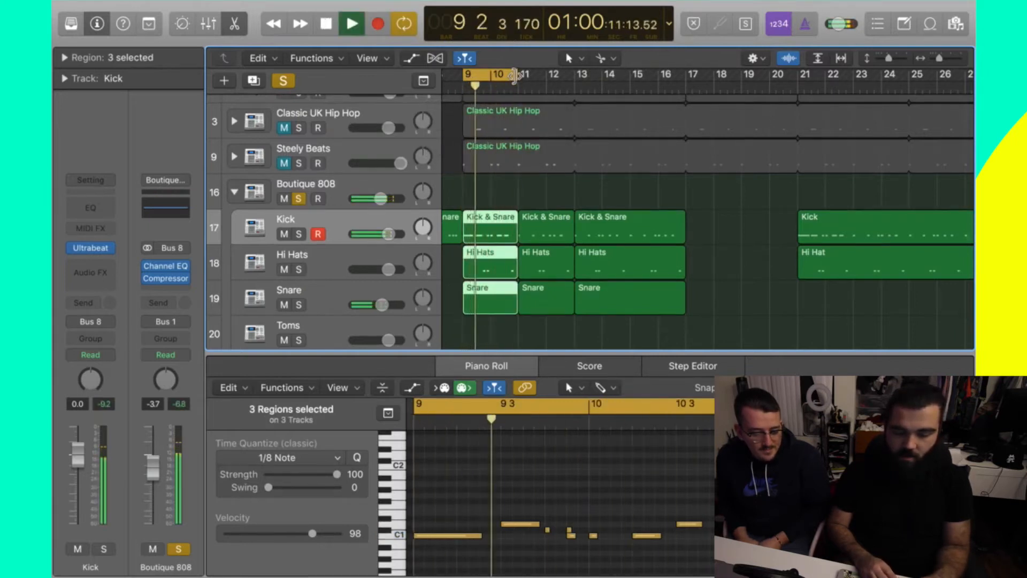
pyautogui.press('space')
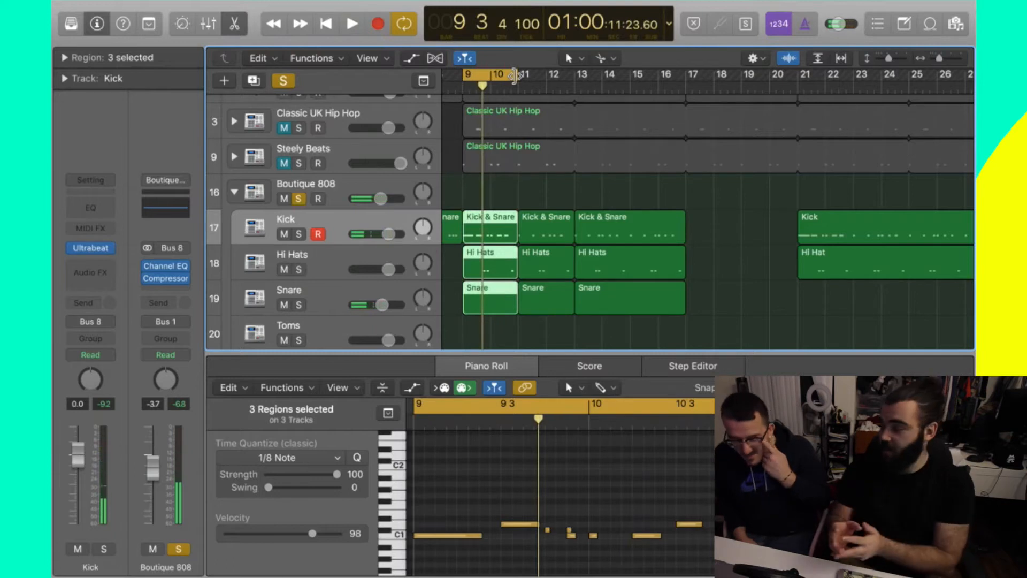
pyautogui.click(494, 73)
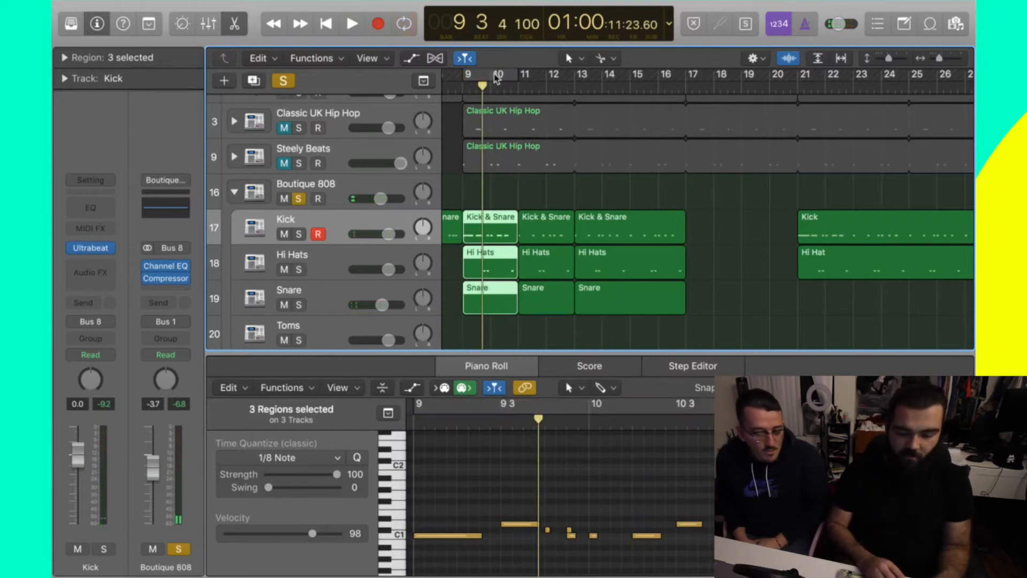
# - Unsolo the drum tracks and undo the bar 11 split
pyautogui.click(284, 81)
pyautogui.click(726, 254)
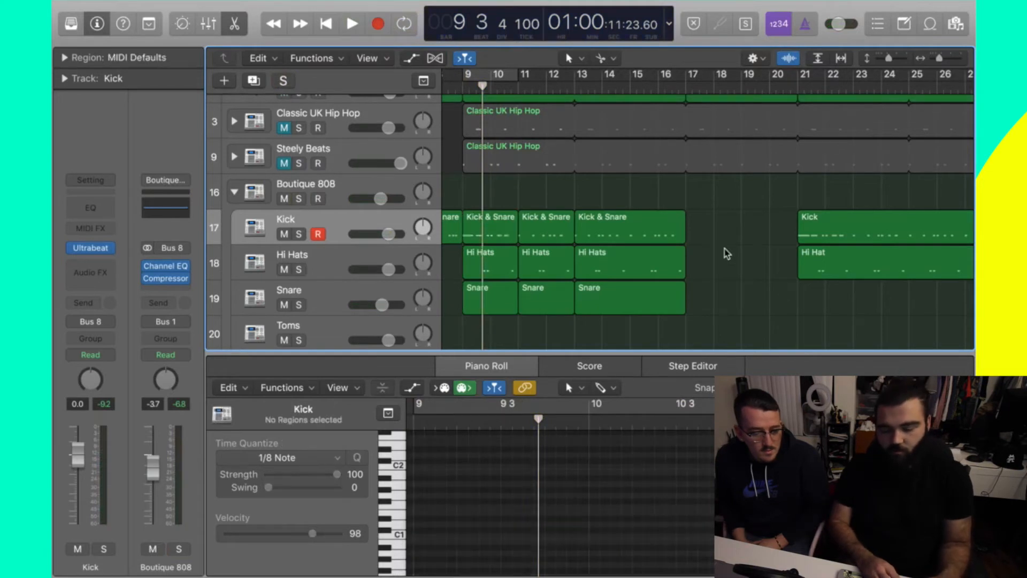
pyautogui.press('super+z')
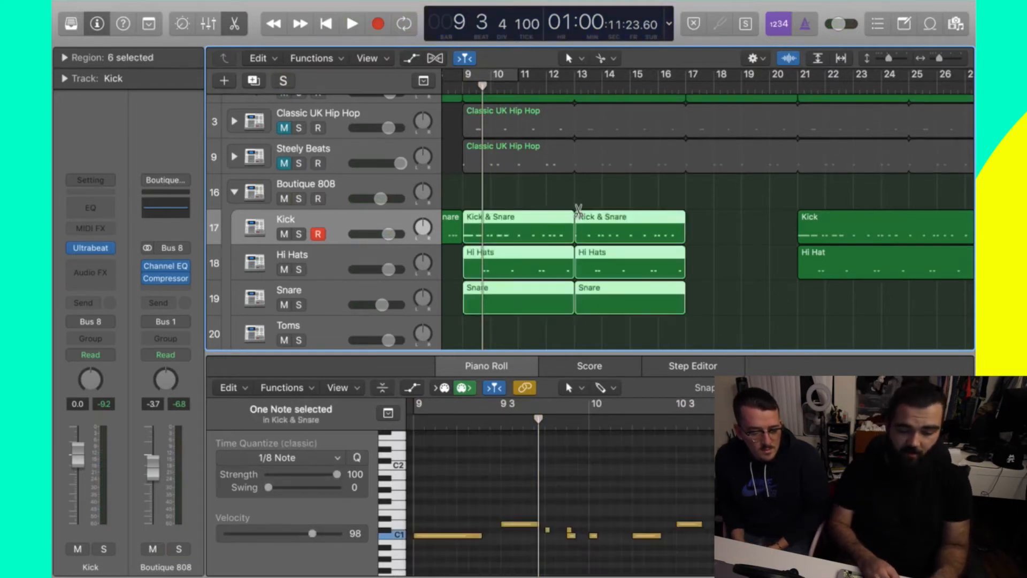
# - Replay the bar 9–13 drum regions from bar 9, auditioning a kick note in the pattern
pyautogui.click(461, 89)
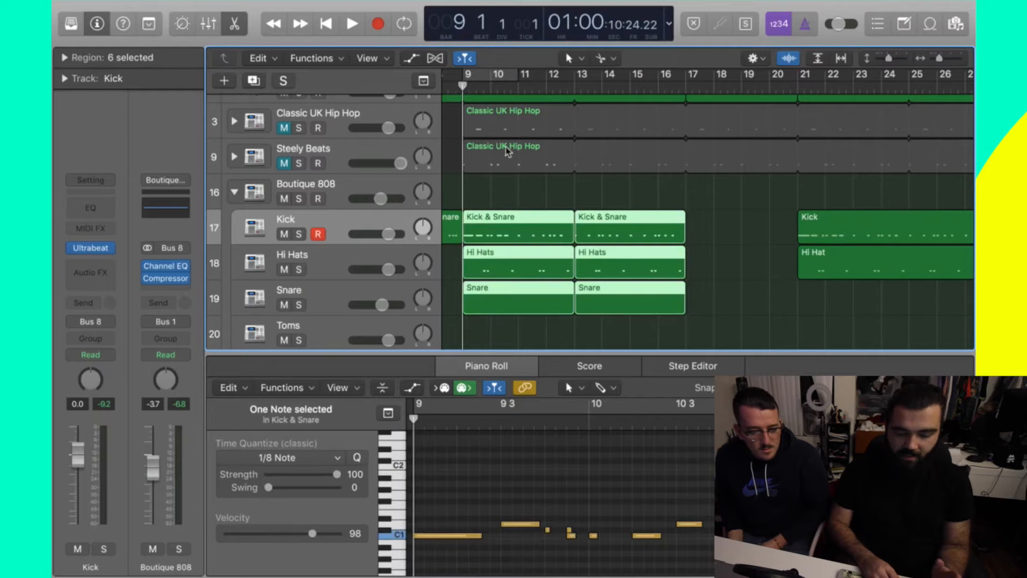
pyautogui.moveTo(556, 195); pyautogui.dragTo(510, 317)
pyautogui.press('space')
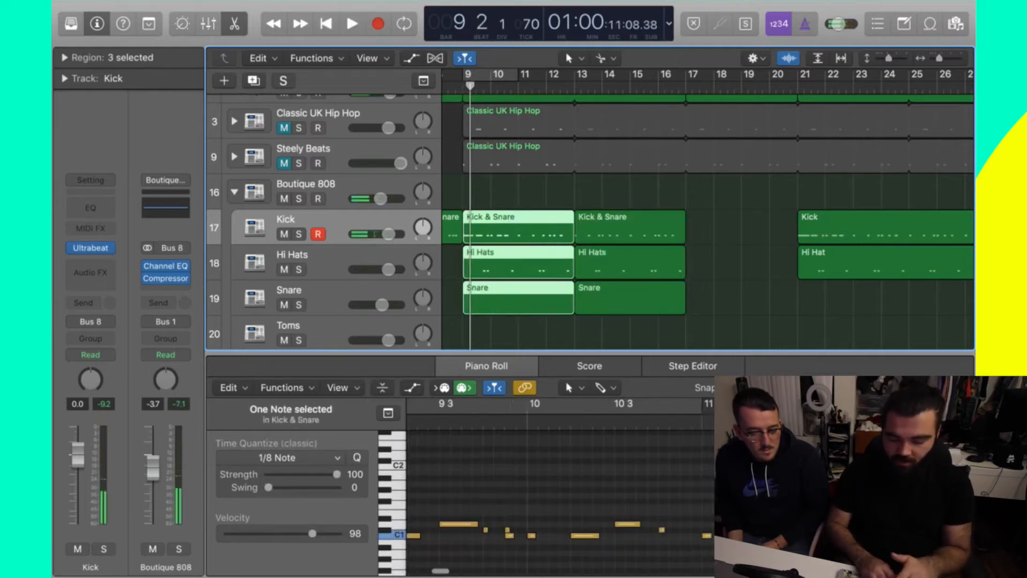
pyautogui.click(881, 534)
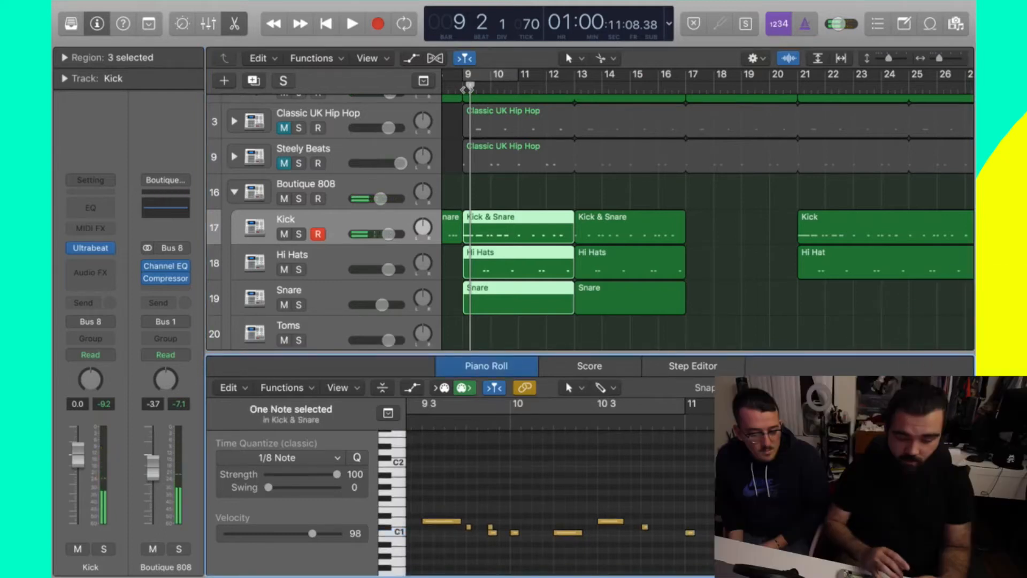
pyautogui.press('space')
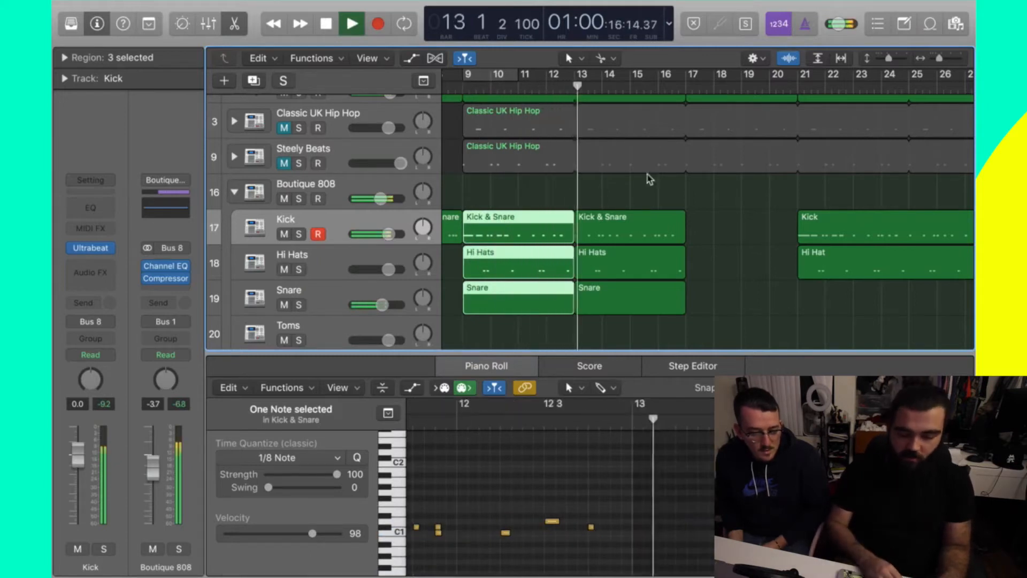
pyautogui.press('space')
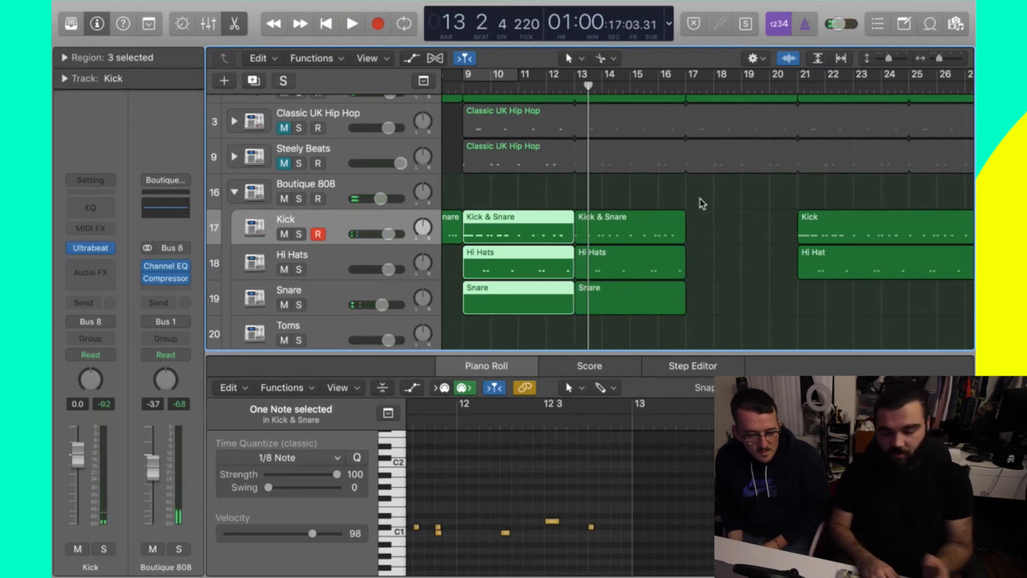
# - Replace the bar 13–17 drum regions with a copy of the bar 9–13 drums
pyautogui.moveTo(644, 177); pyautogui.dragTo(596, 304)
pyautogui.press('Delete')
pyautogui.moveTo(605, 237); pyautogui.dragTo(525, 305)
pyautogui.moveTo(516, 220); pyautogui.dragTo(628, 230)
# - Extend the loop range to cover bars 9–17
pyautogui.moveTo(515, 76); pyautogui.dragTo(566, 78)
pyautogui.click(576, 88)
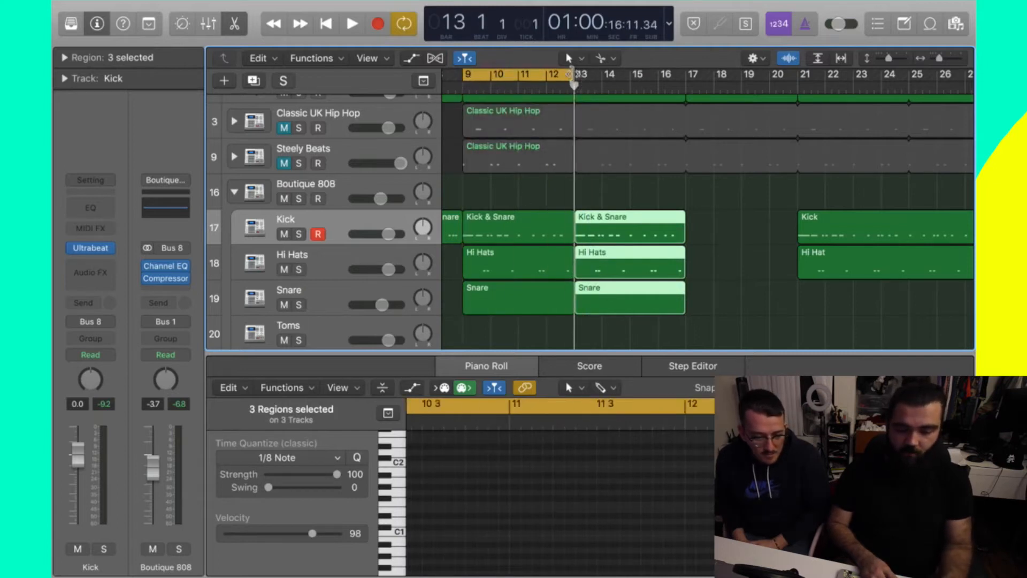
pyautogui.moveTo(569, 75); pyautogui.dragTo(687, 76)
# - Merge only the two Kick & Snare regions into one bar 9–17 region, then turn cycle off
pyautogui.moveTo(731, 239); pyautogui.dragTo(511, 313)
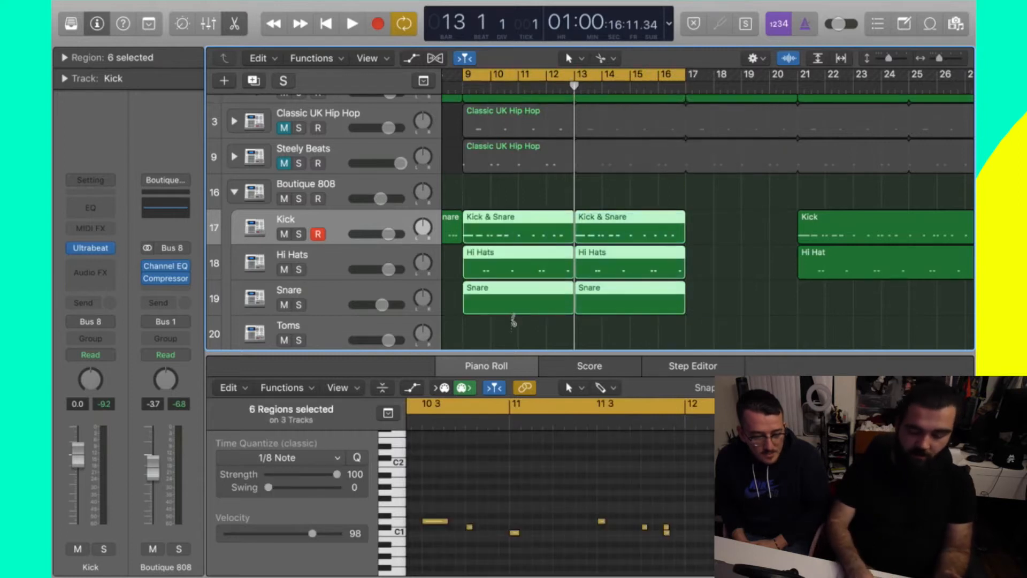
pyautogui.press('super+j')
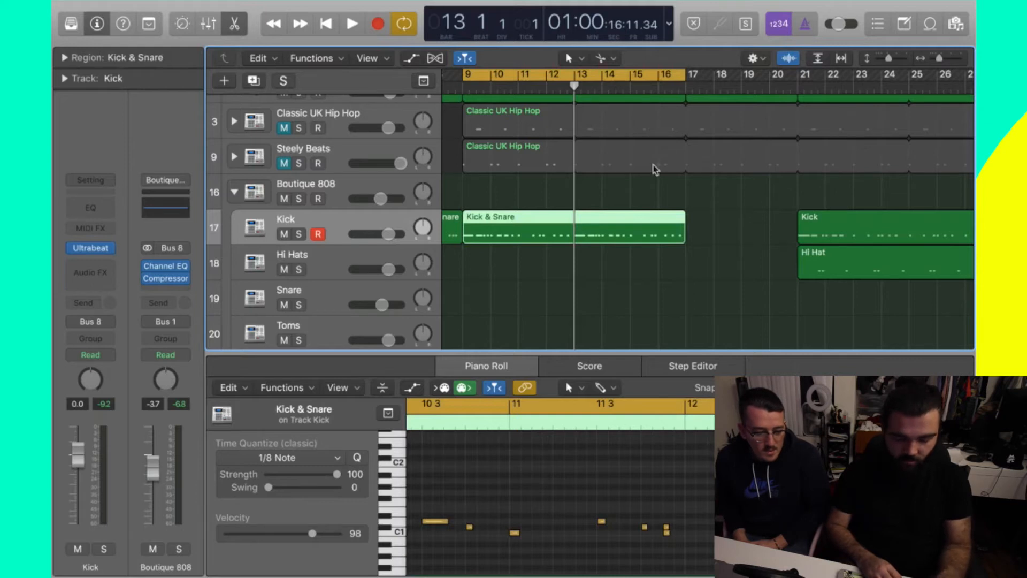
pyautogui.press('super+z')
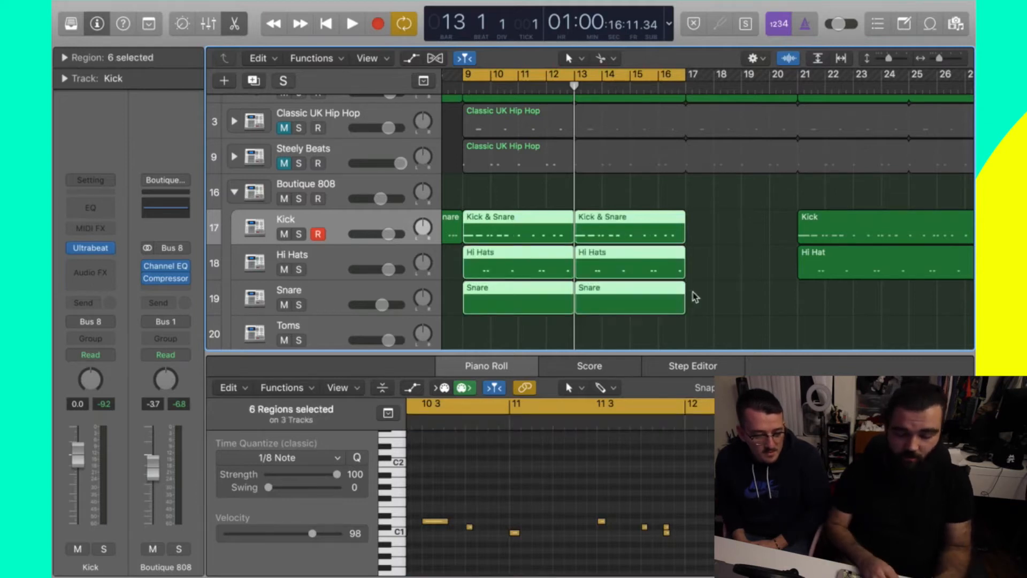
pyautogui.click(723, 285)
pyautogui.moveTo(710, 220); pyautogui.dragTo(547, 219)
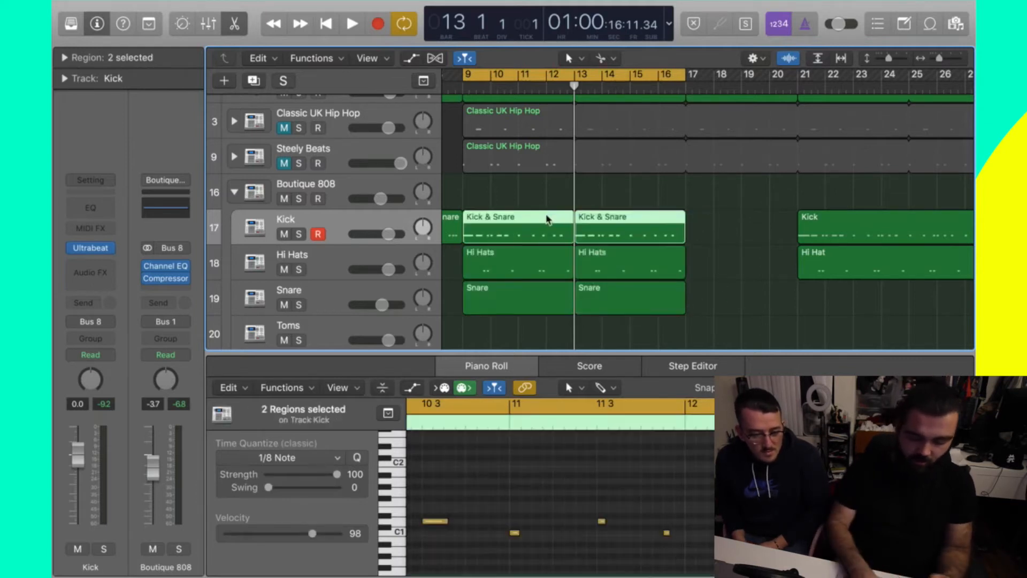
pyautogui.click(548, 222)
pyautogui.click(742, 215)
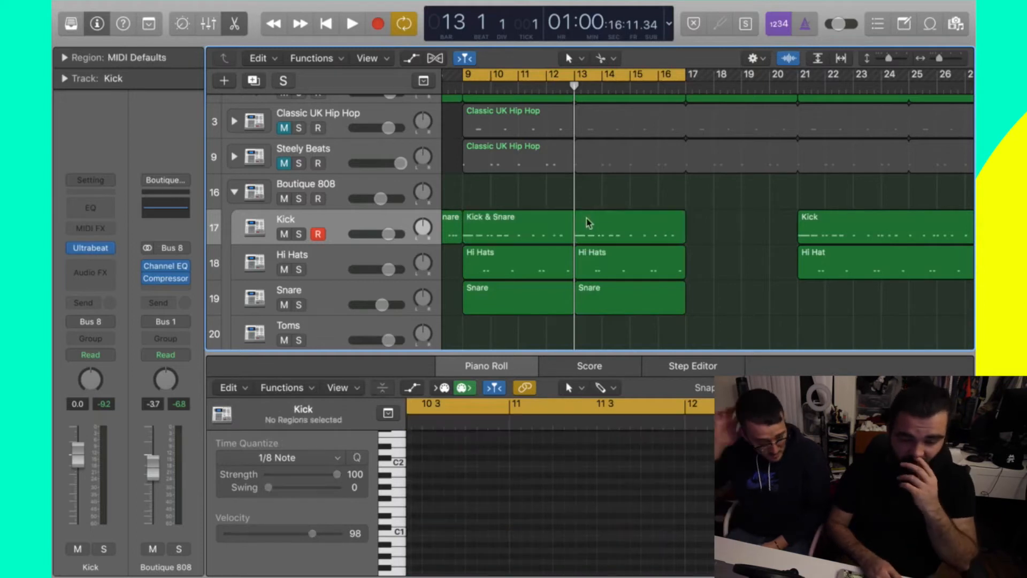
pyautogui.click(633, 87)
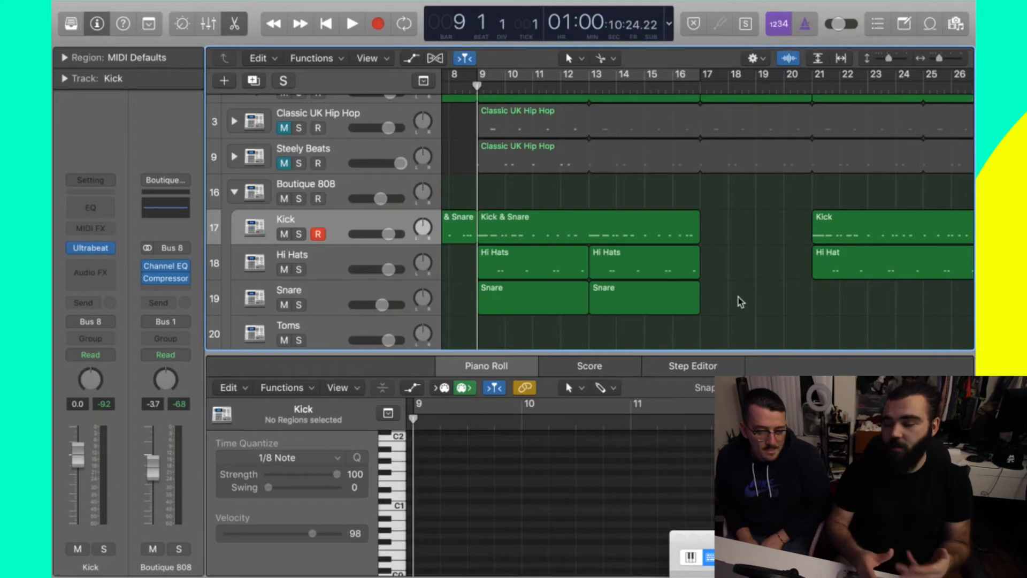
pyautogui.scroll(-5, 740, 302)
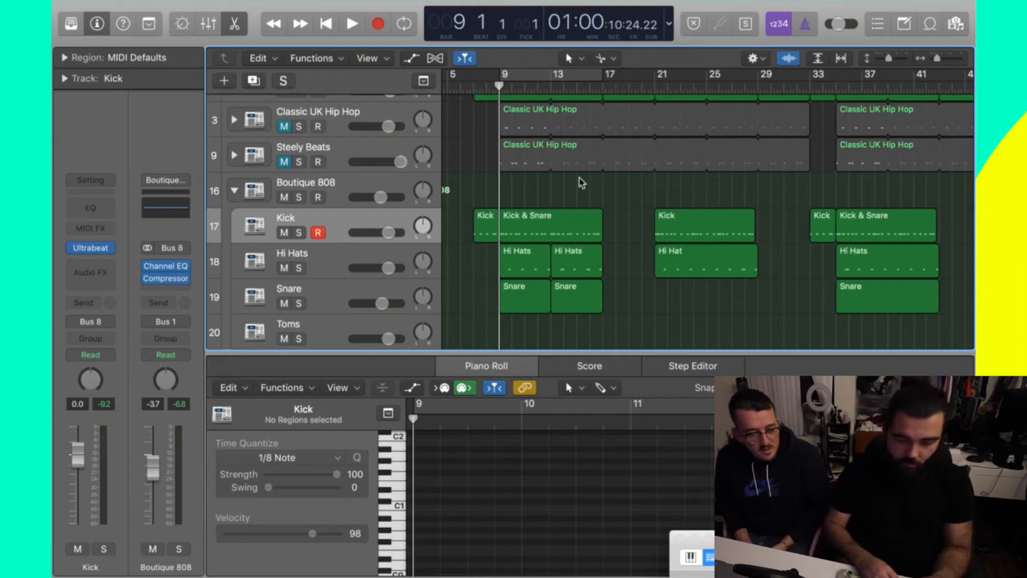
pyautogui.click(471, 89)
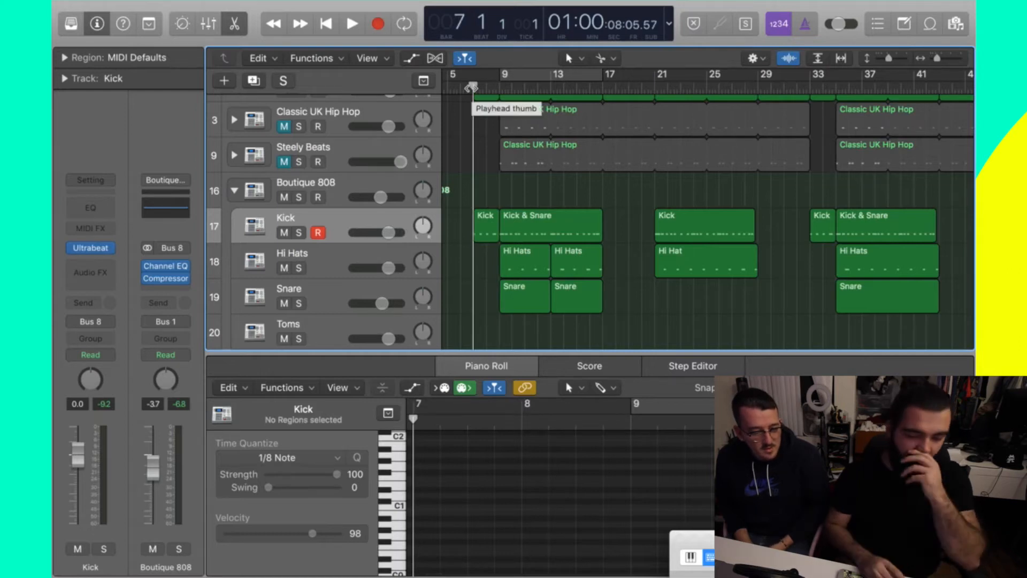
pyautogui.moveTo(471, 89); pyautogui.dragTo(461, 88)
pyautogui.press('space')
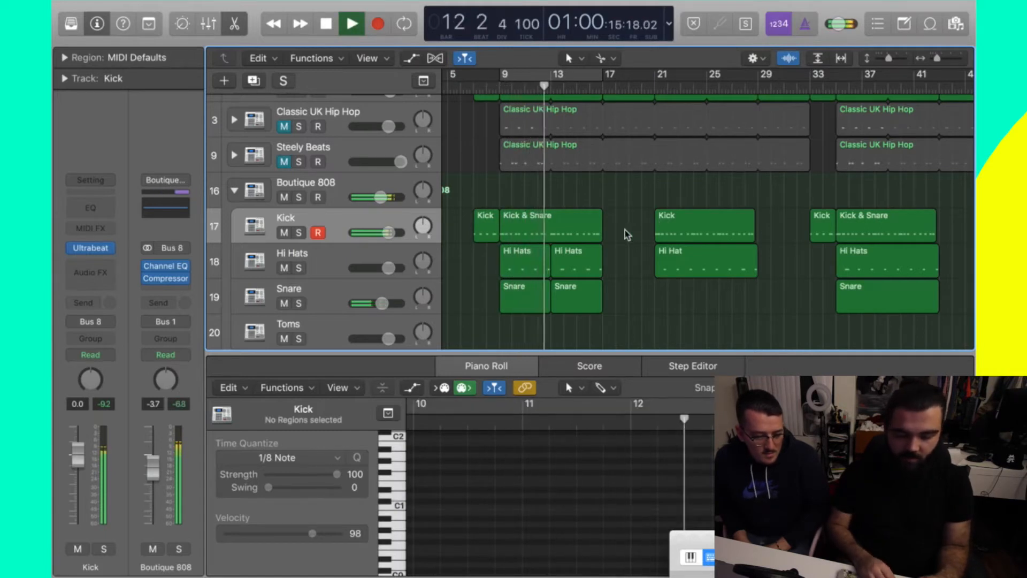
pyautogui.press('space')
pyautogui.click(477, 83)
pyautogui.click(471, 84)
# - Show the global tracks and add a marker at bar 7 named 'Intro'
pyautogui.click(423, 80)
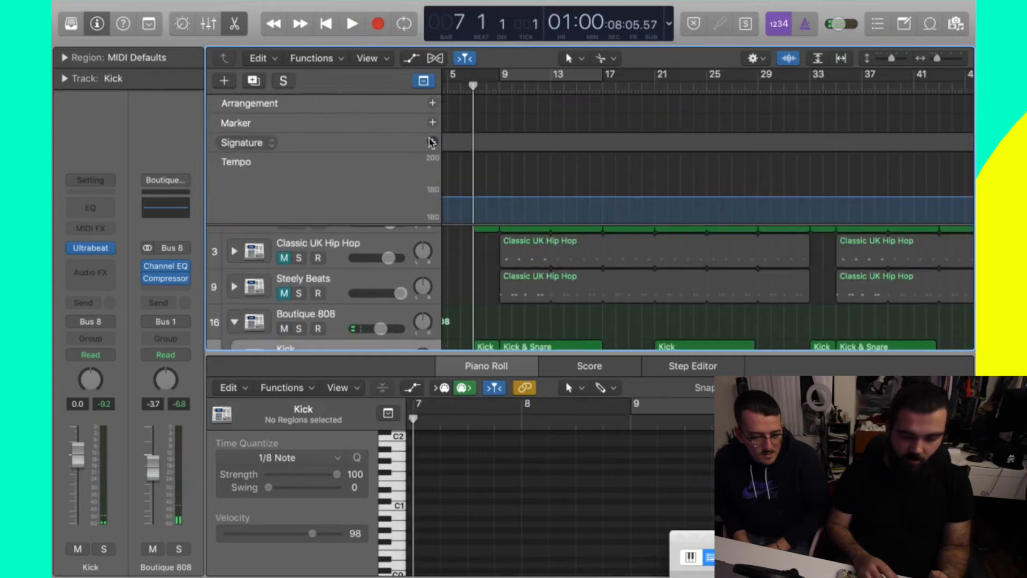
pyautogui.click(433, 123)
pyautogui.doubleClick(516, 125)
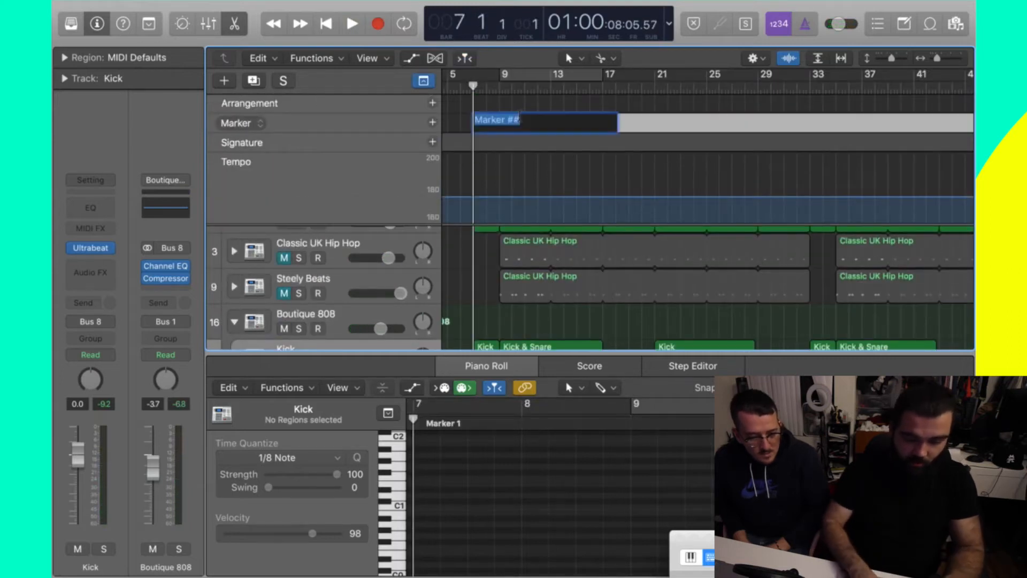
pyautogui.write('Into')
pyautogui.press('Return')
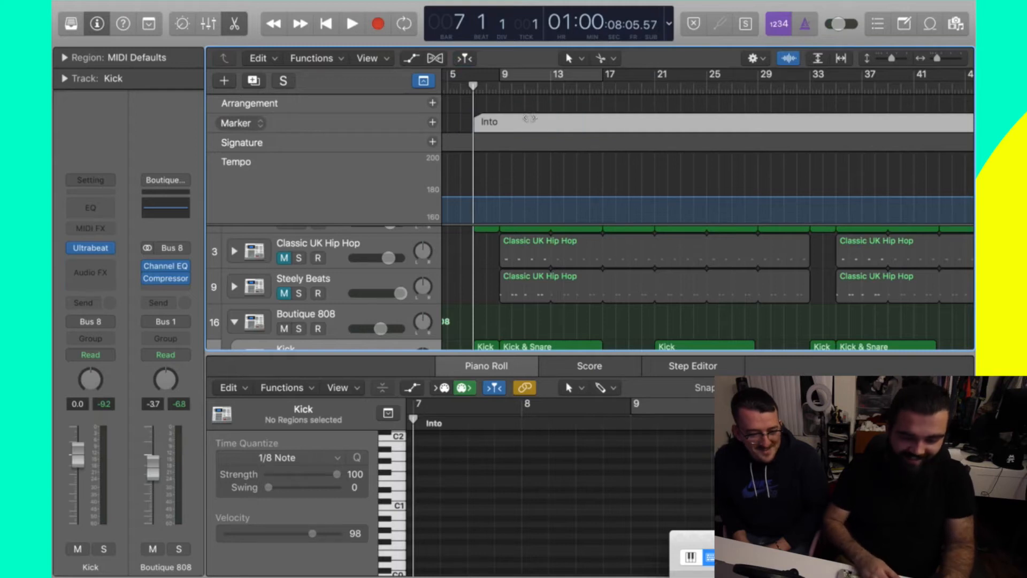
pyautogui.doubleClick(490, 122)
pyautogui.write('Intro')
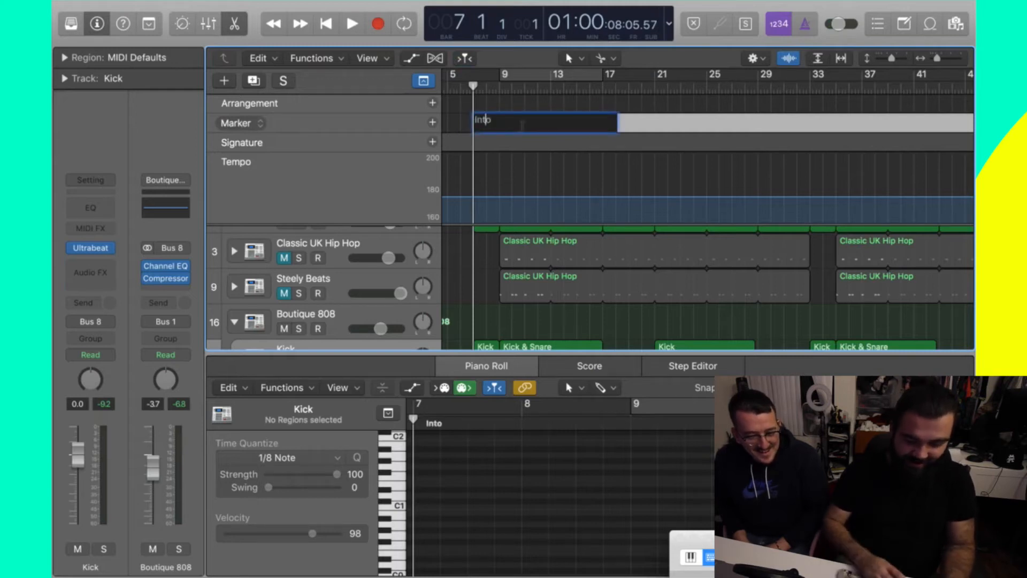
pyautogui.press('Return')
# - Add a 'Verse 1' marker at bar 9, then hide the global tracks
pyautogui.click(499, 87)
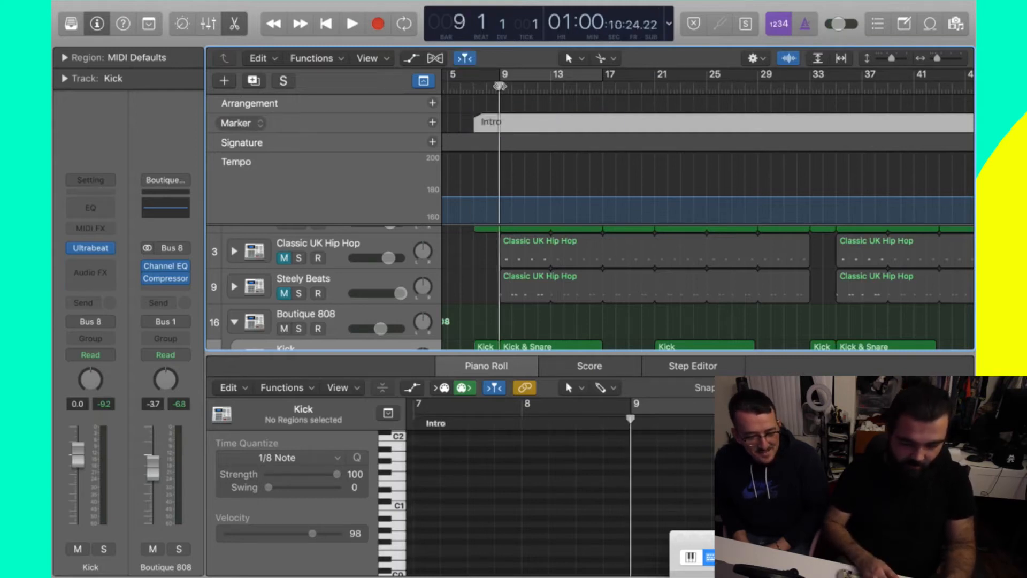
pyautogui.click(431, 122)
pyautogui.doubleClick(521, 123)
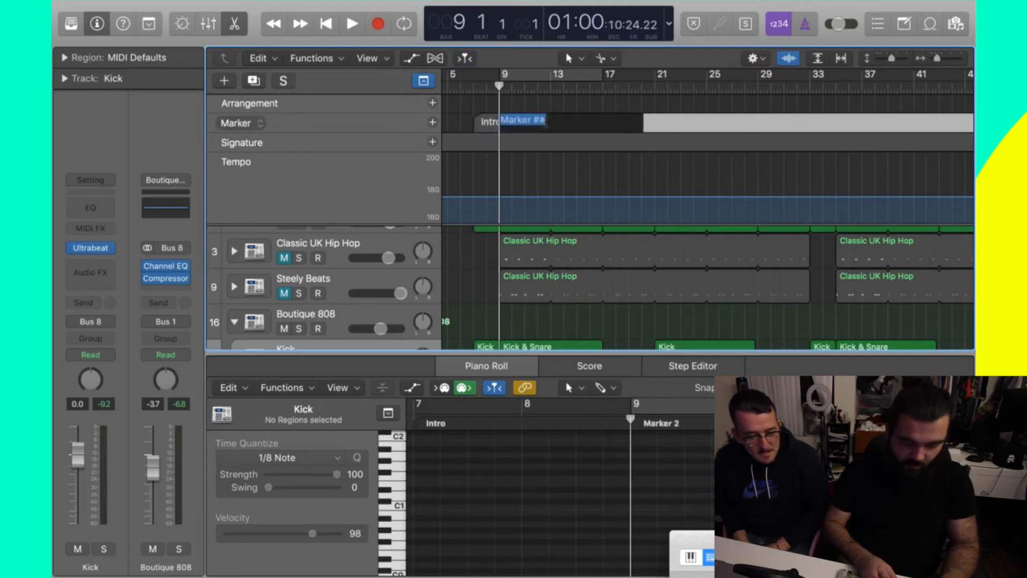
pyautogui.write('Vers')
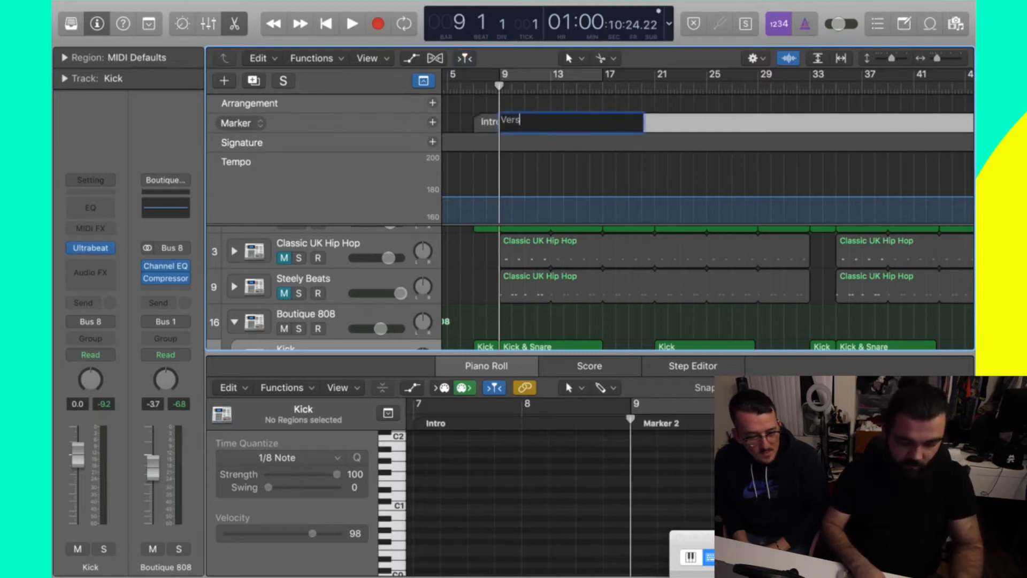
pyautogui.write('e 1')
pyautogui.press('Return')
pyautogui.scroll(-2, 647, 158)
pyautogui.scroll(-2, 647, 159)
pyautogui.moveTo(500, 84); pyautogui.dragTo(602, 82)
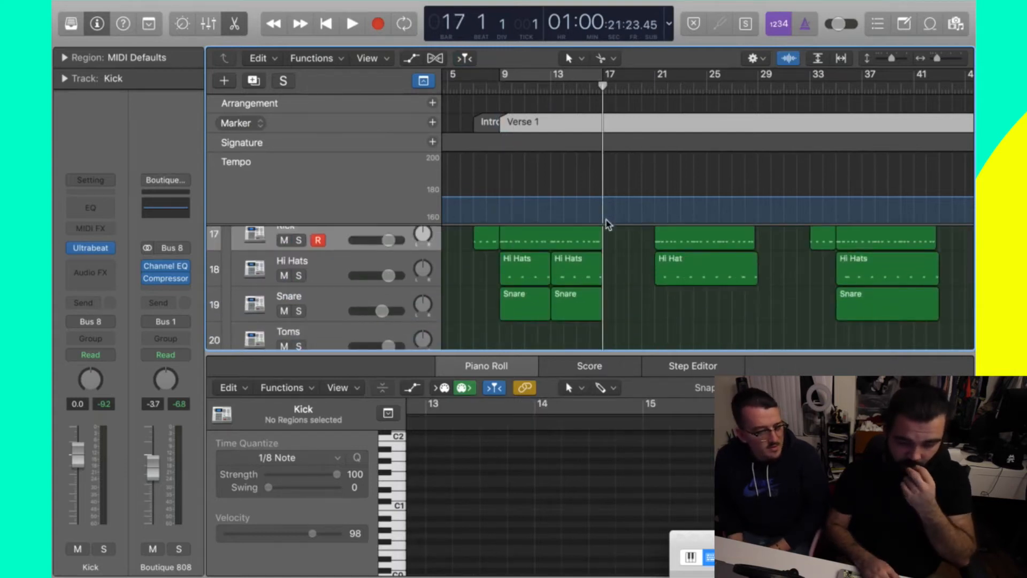
pyautogui.scroll(1, 608, 223)
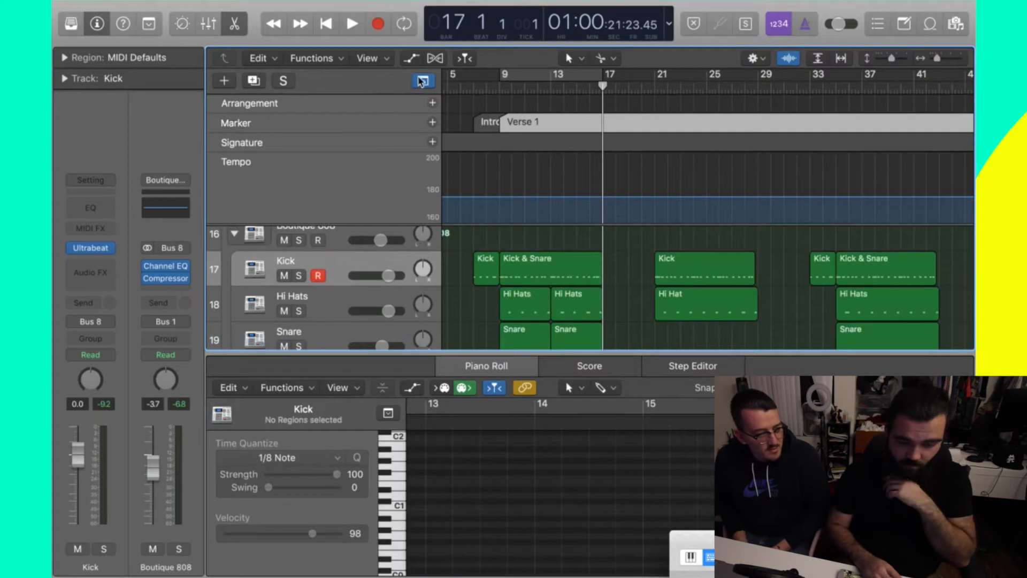
pyautogui.click(422, 80)
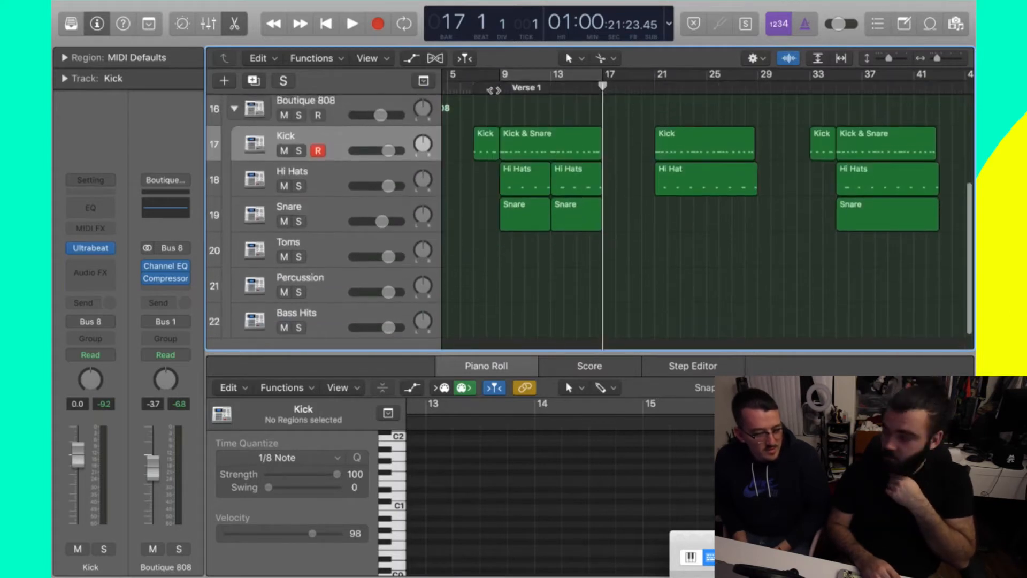
# - Play the arrangement from bar 9 to review the Intro
pyautogui.click(499, 89)
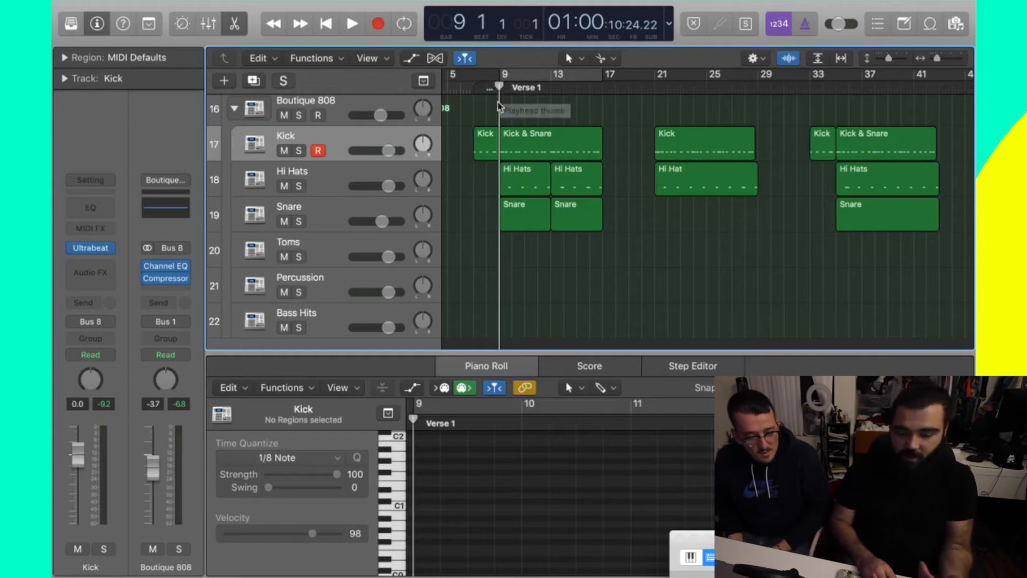
pyautogui.moveTo(499, 87); pyautogui.dragTo(479, 91)
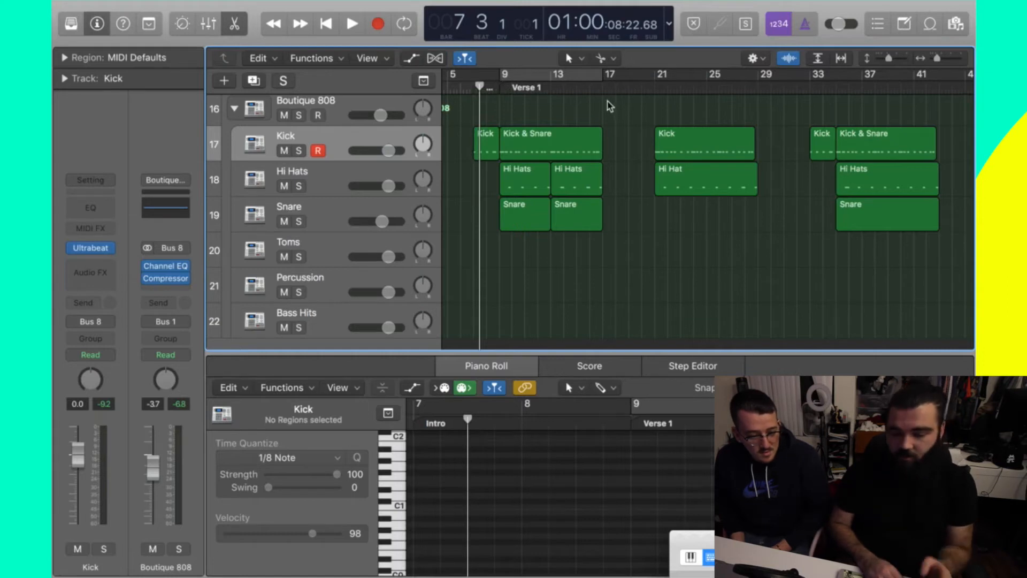
pyautogui.click(498, 86)
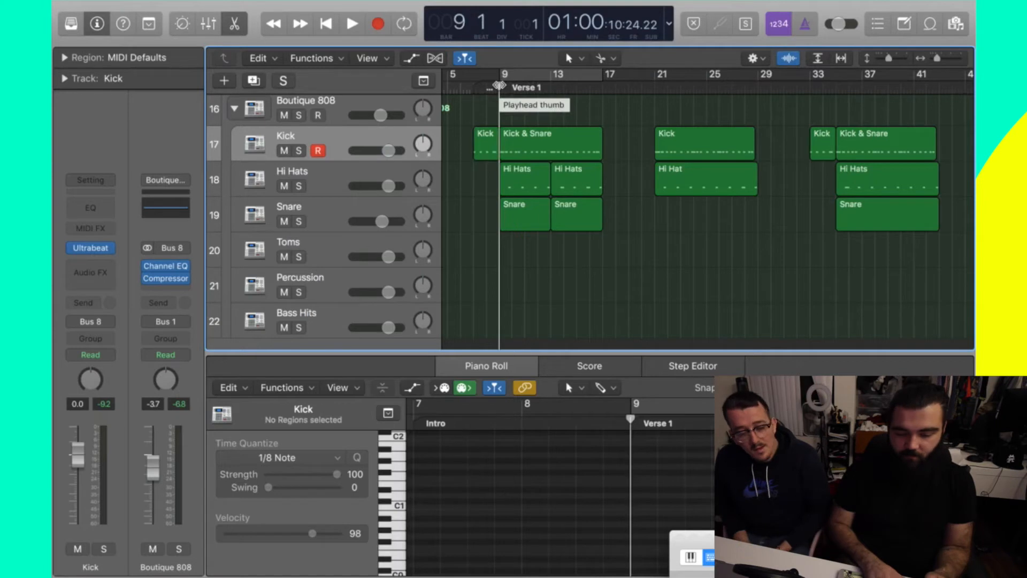
pyautogui.press('space')
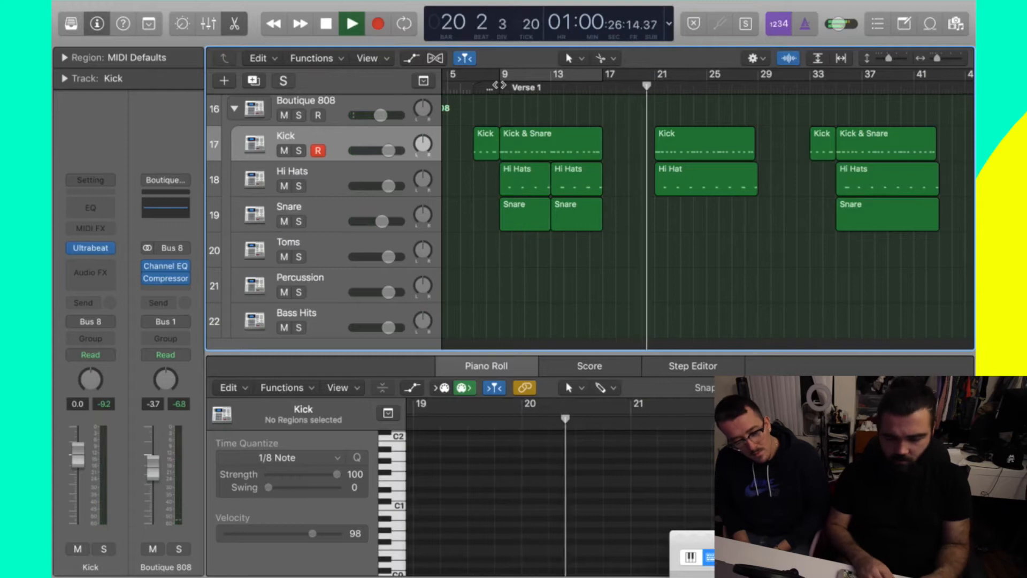
pyautogui.press('space')
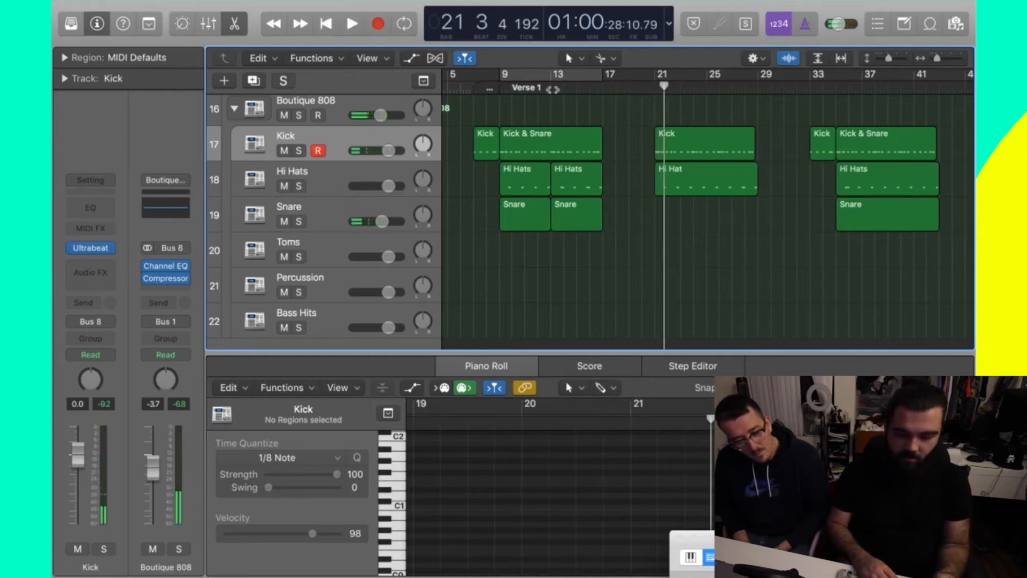
# - Show the global tracks and move the Verse 1 marker's start to bar 17
pyautogui.click(524, 88)
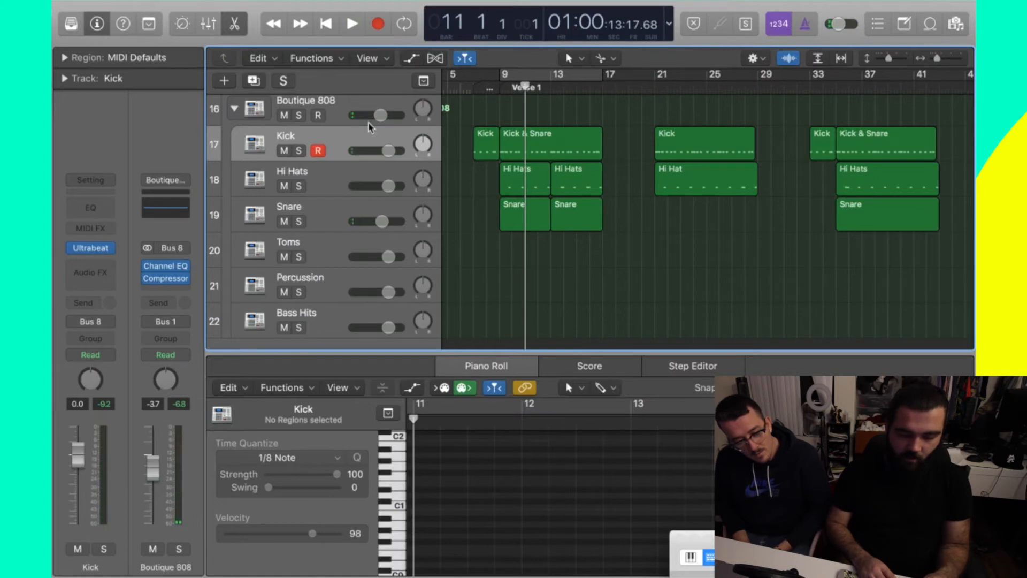
pyautogui.click(424, 81)
pyautogui.moveTo(494, 123); pyautogui.dragTo(595, 130)
pyautogui.click(595, 86)
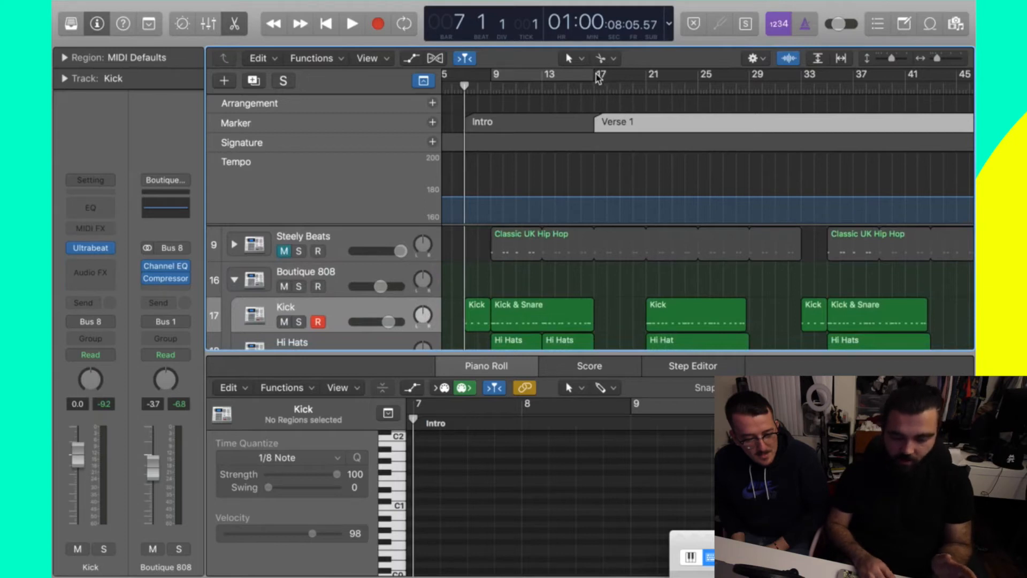
# - Create a cycle range, hide global tracks with G, select the Intro Kick region, and move the cycle to bars 21–23
pyautogui.moveTo(598, 78); pyautogui.dragTo(531, 73)
pyautogui.hscroll(-3, 578, 78)
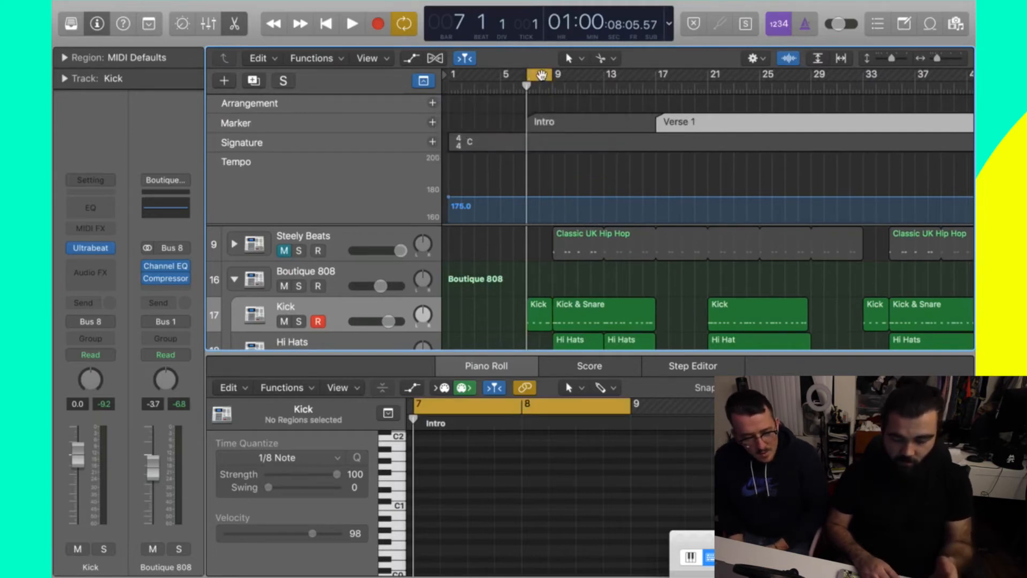
pyautogui.click(531, 86)
pyautogui.scroll(-8, 532, 121)
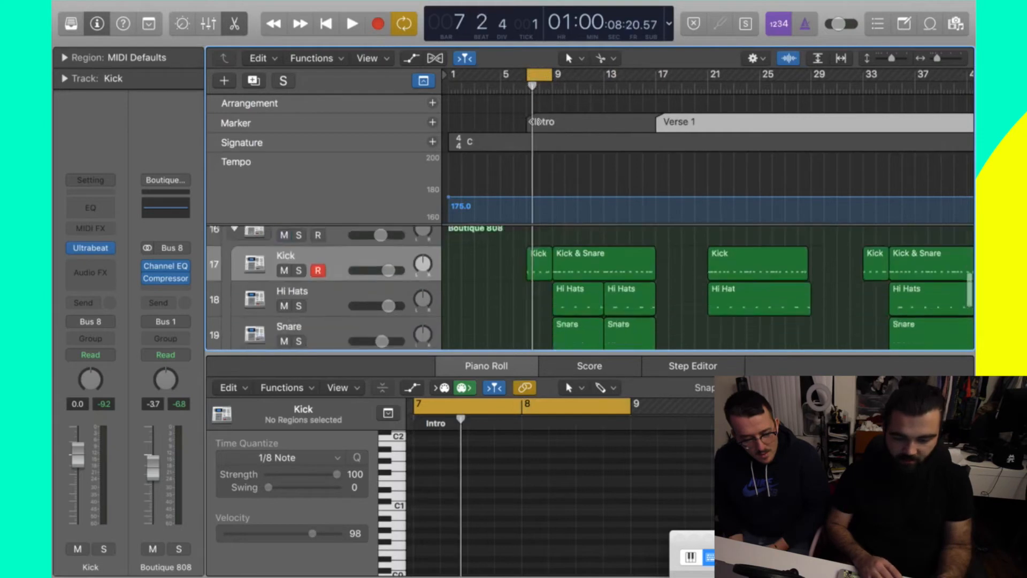
pyautogui.scroll(5, 531, 121)
pyautogui.press('g')
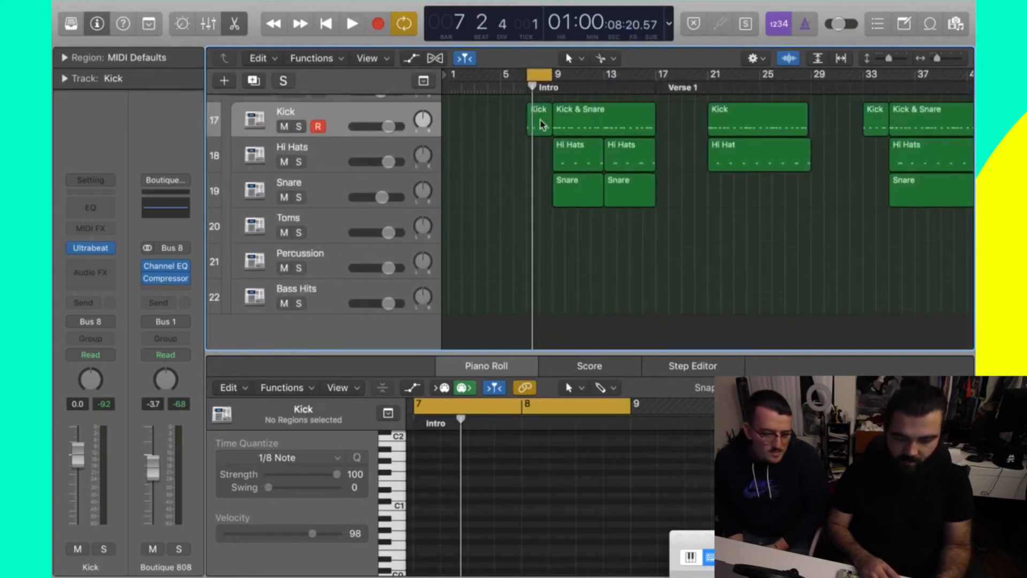
pyautogui.click(539, 122)
pyautogui.scroll(6, 546, 115)
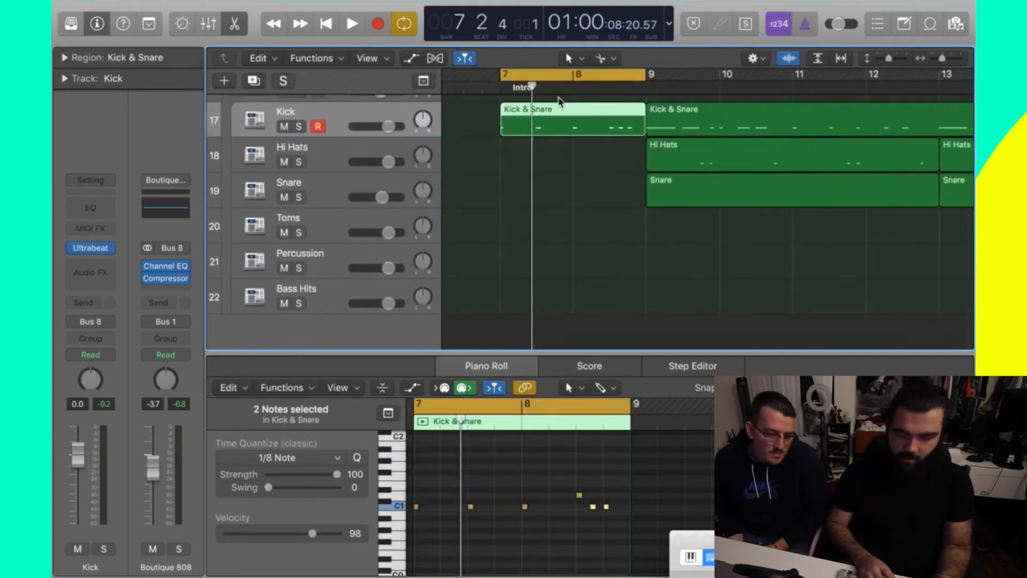
pyautogui.scroll(-6, 561, 102)
pyautogui.moveTo(538, 75); pyautogui.dragTo(721, 75)
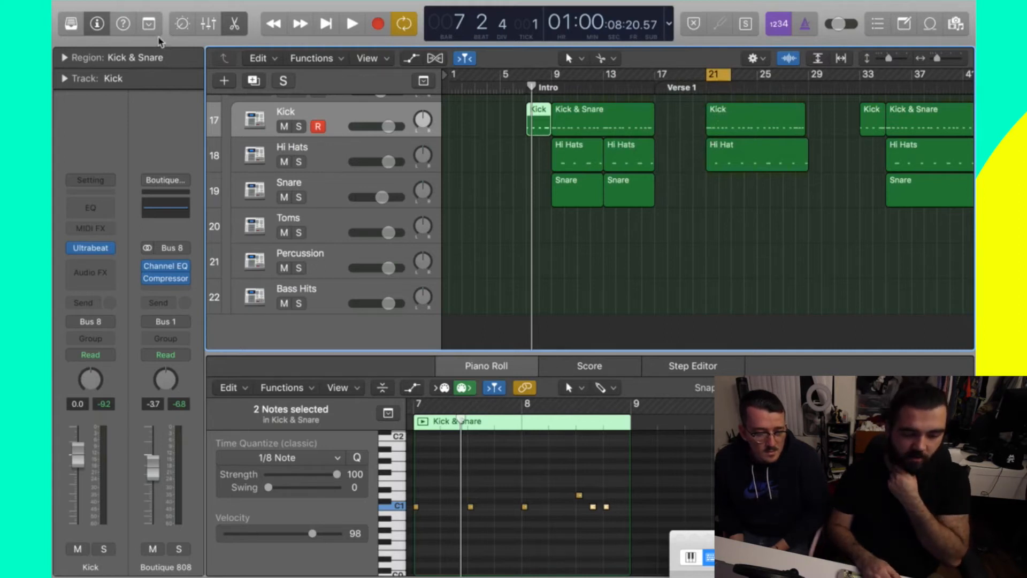
# - Insert two bars of silence between the locators at bar 21, shifting later regions to bar 23
pyautogui.click(150, 24)
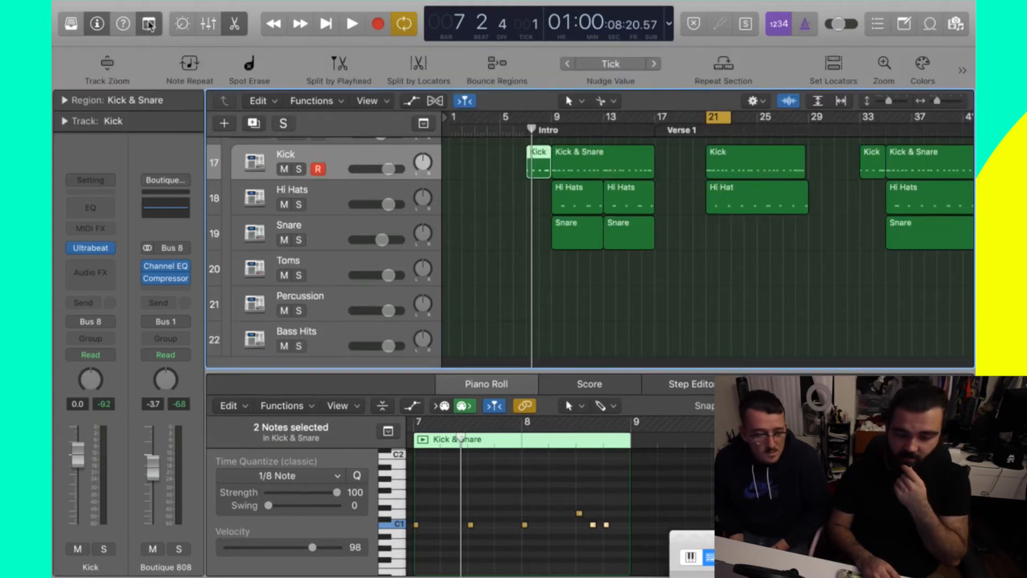
pyautogui.click(158, 24)
pyautogui.click(159, 24)
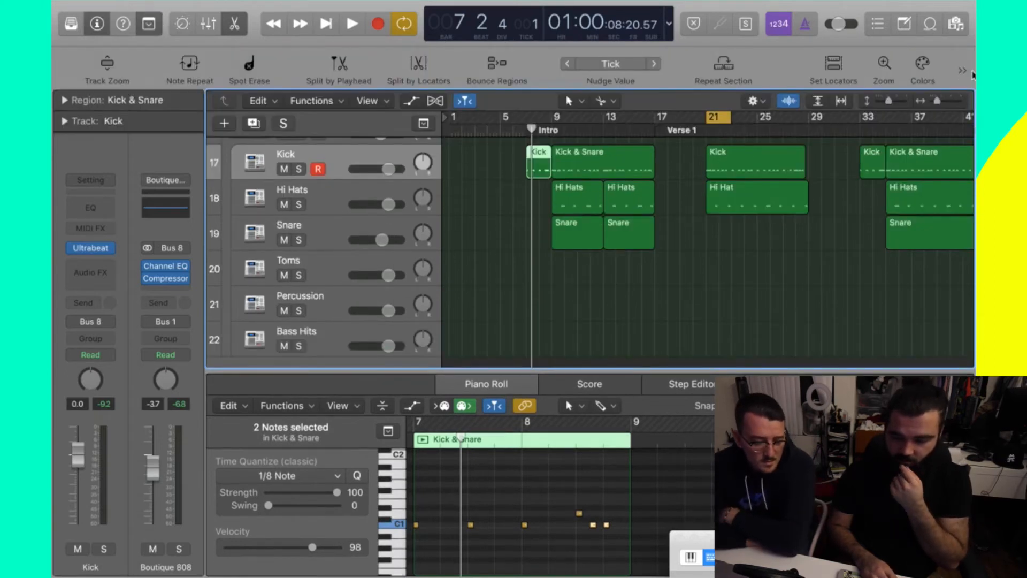
pyautogui.click(962, 71)
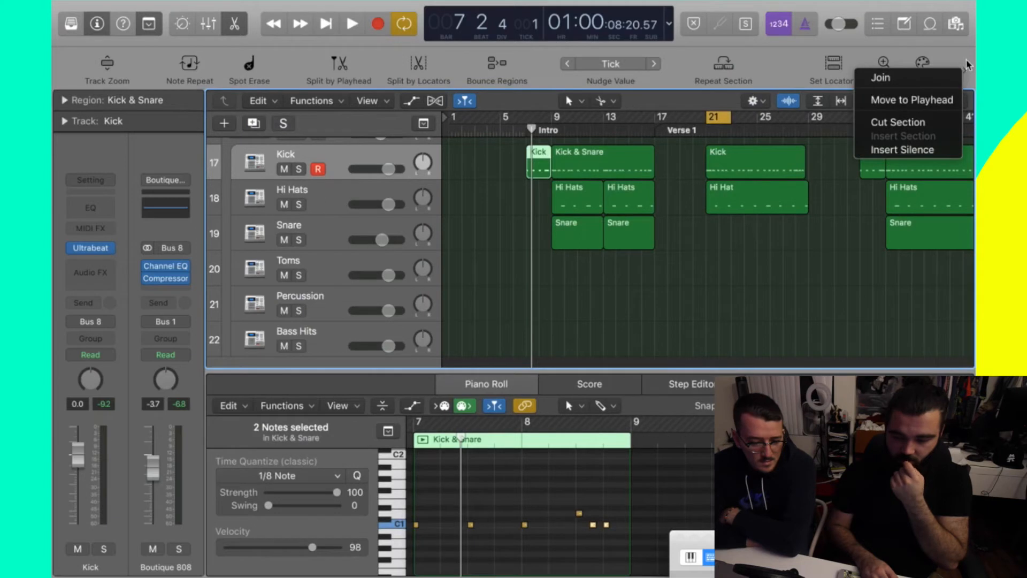
pyautogui.click(913, 150)
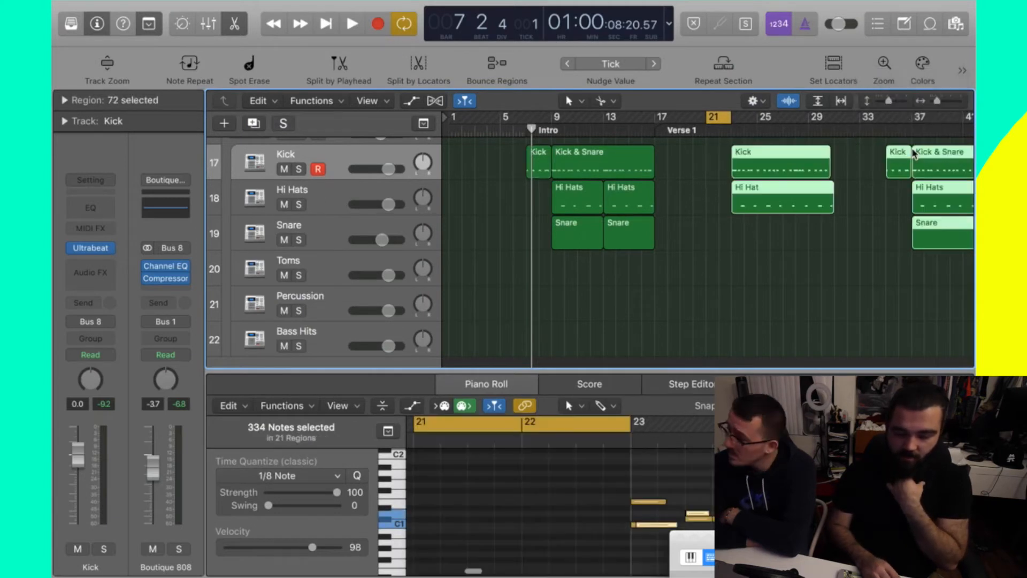
pyautogui.click(728, 160)
# - Option-drag copies of the short bar-7 AJ 2 and Kick regions into the bar 21 gap
pyautogui.scroll(4, 731, 160)
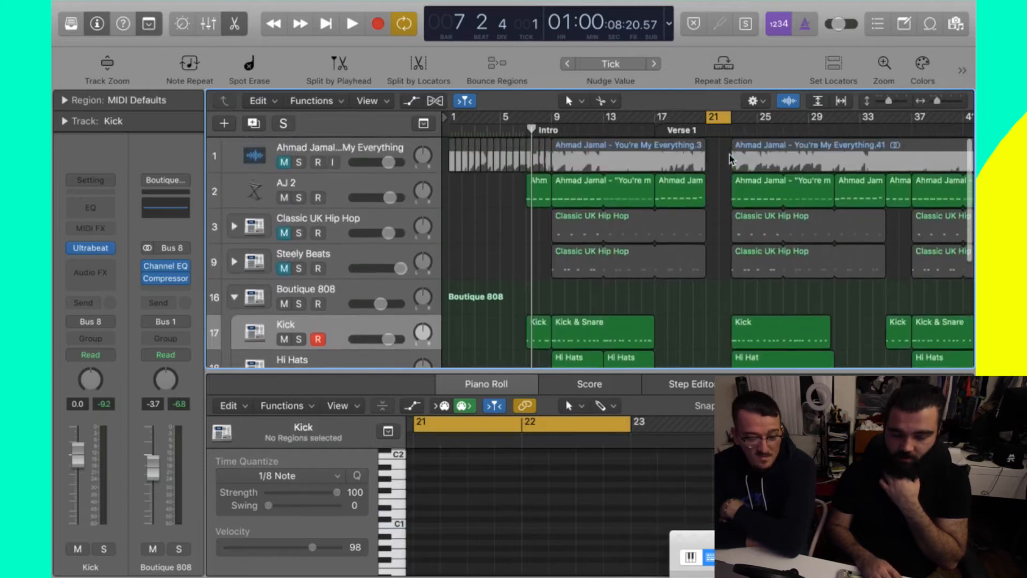
pyautogui.scroll(-1, 731, 160)
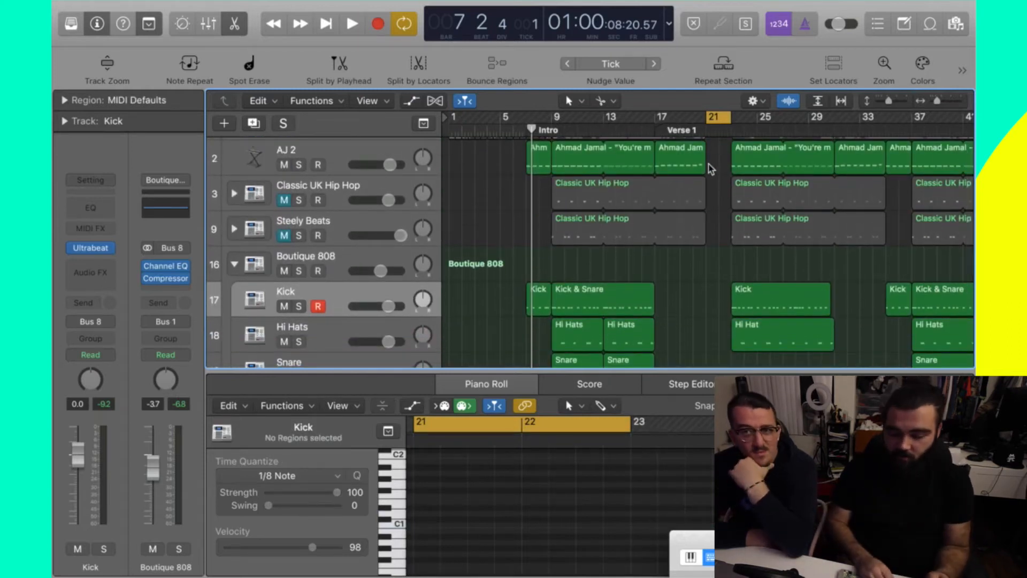
pyautogui.moveTo(539, 168); pyautogui.dragTo(718, 167)
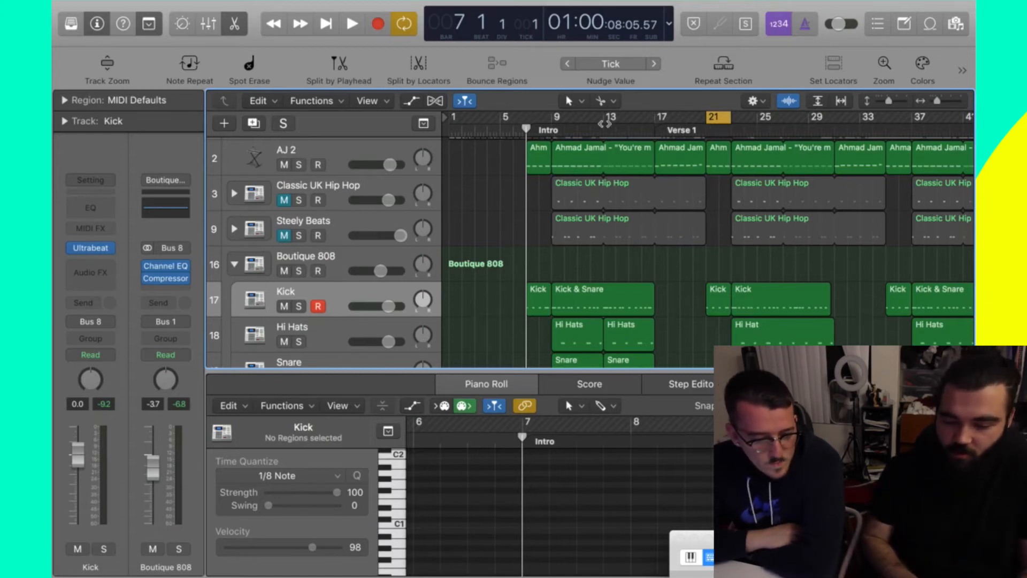
pyautogui.click(653, 127)
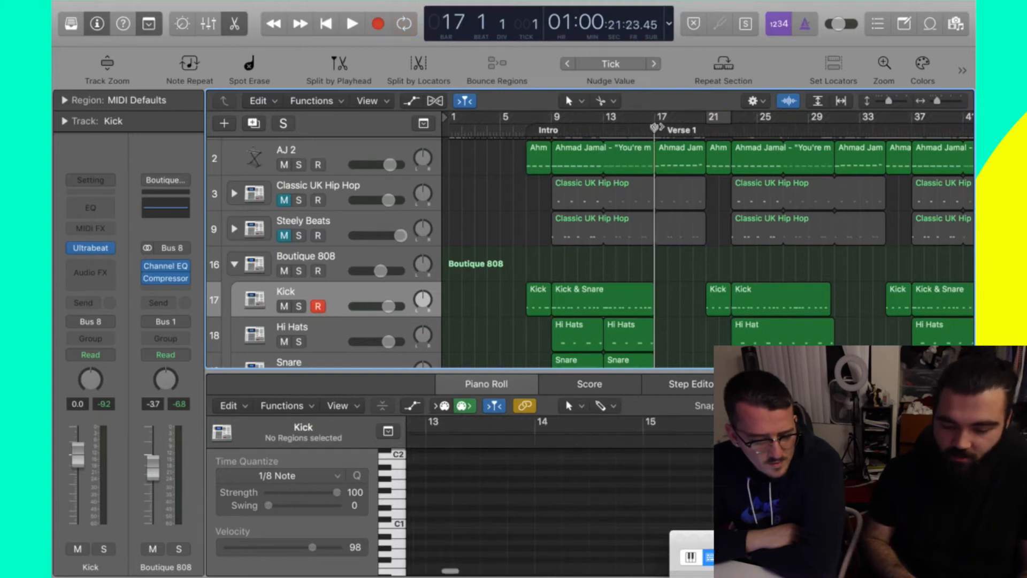
pyautogui.press('space')
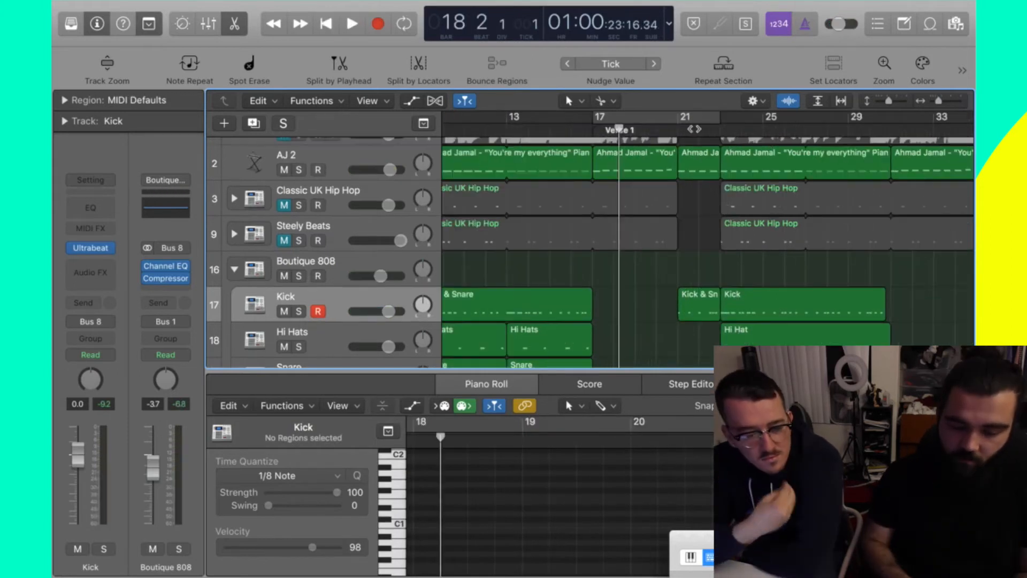
pyautogui.click(596, 132)
pyautogui.moveTo(648, 140); pyautogui.dragTo(676, 140)
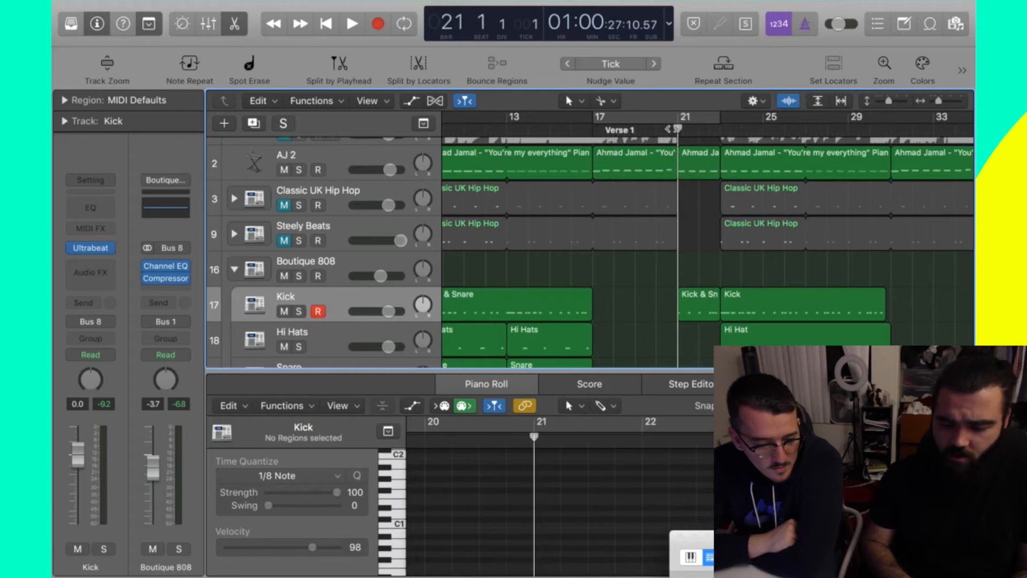
pyautogui.press('space')
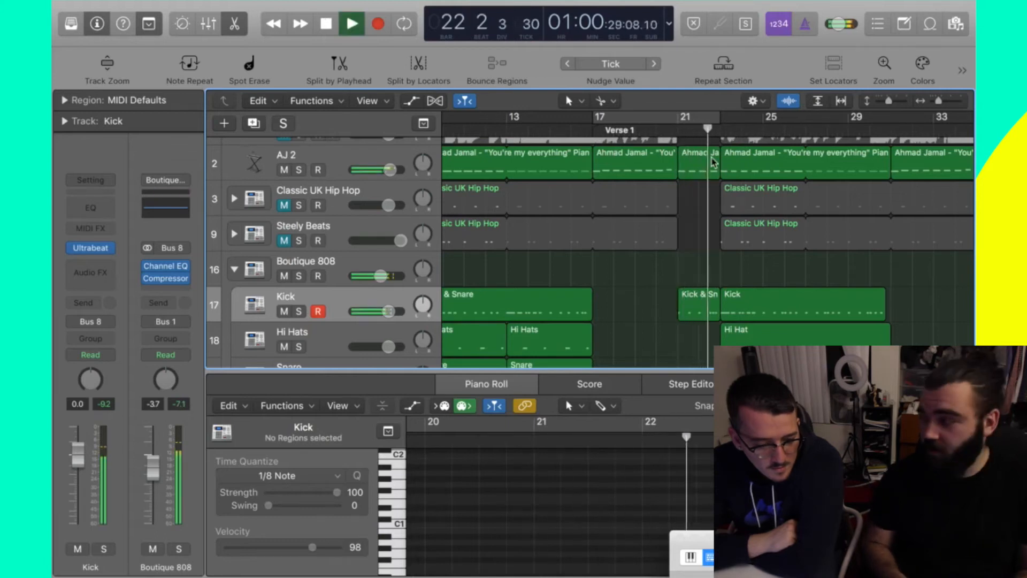
pyautogui.press('space')
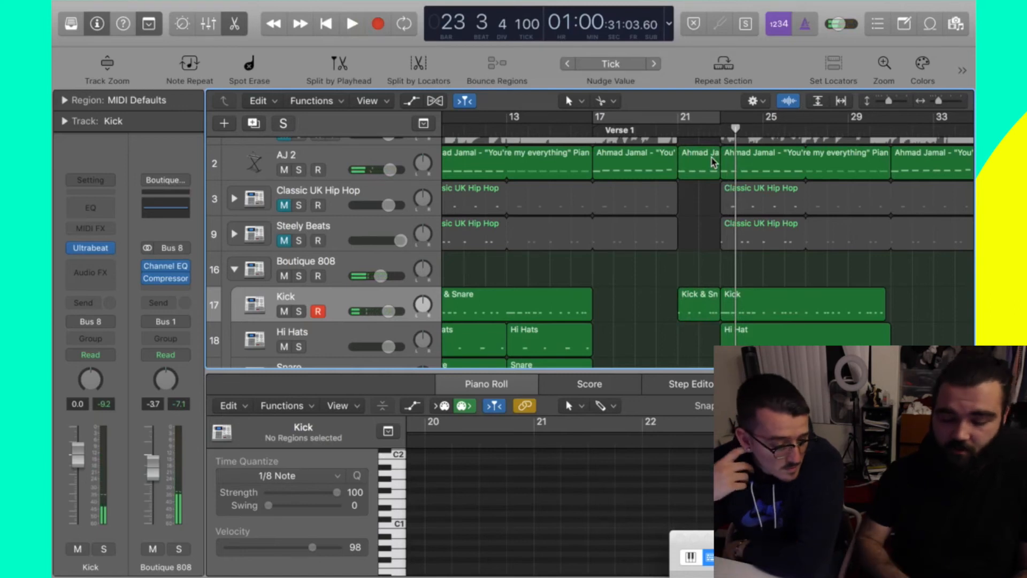
pyautogui.hscroll(-3, 712, 162)
pyautogui.scroll(-3, 711, 161)
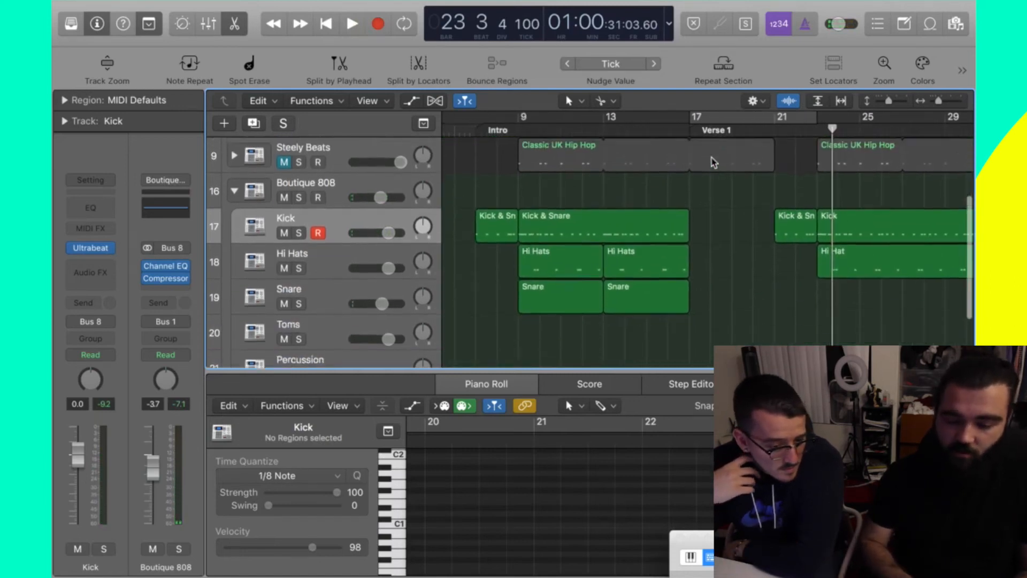
pyautogui.click(773, 130)
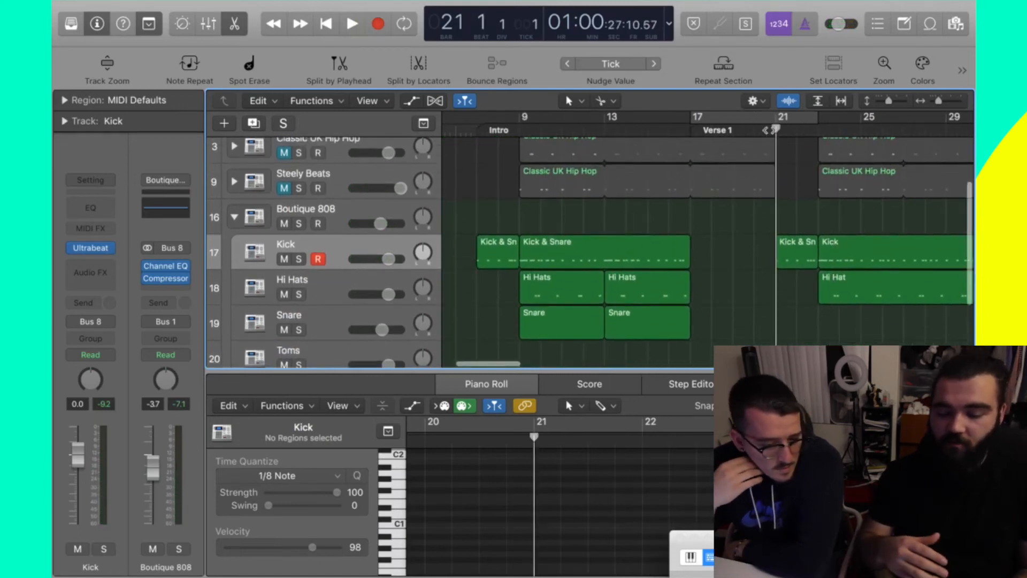
pyautogui.scroll(3, 770, 130)
pyautogui.hscroll(1, 770, 130)
pyautogui.press('space')
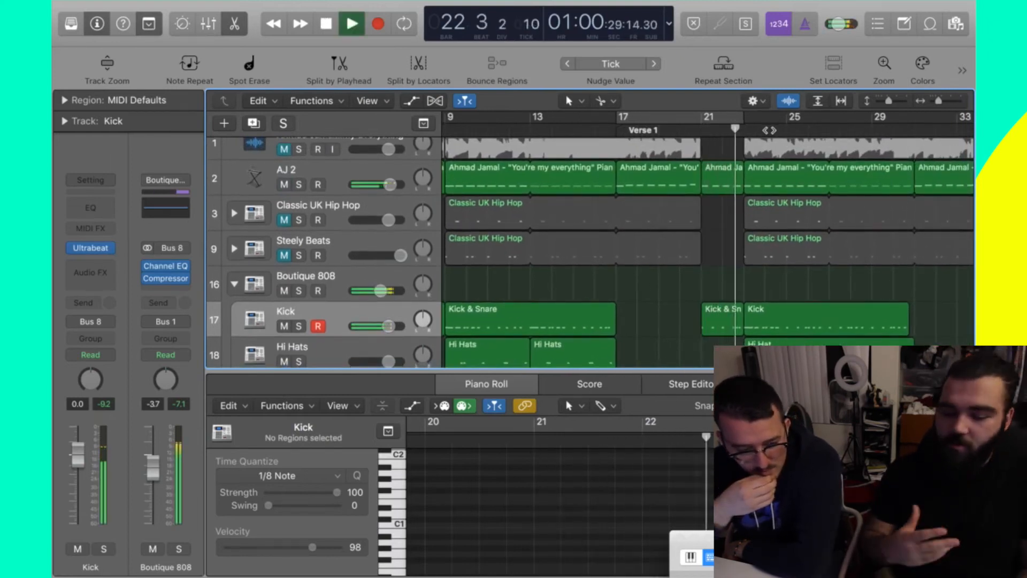
pyautogui.press('space')
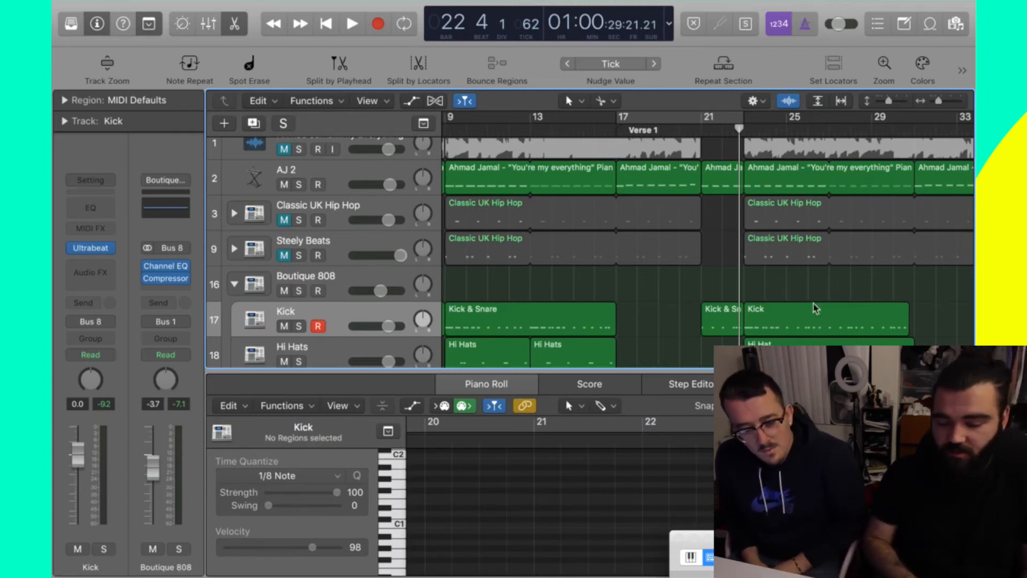
# - Copy the last AJ 2 piano region to bar 35 and play from bar 34
pyautogui.hscroll(5, 820, 287)
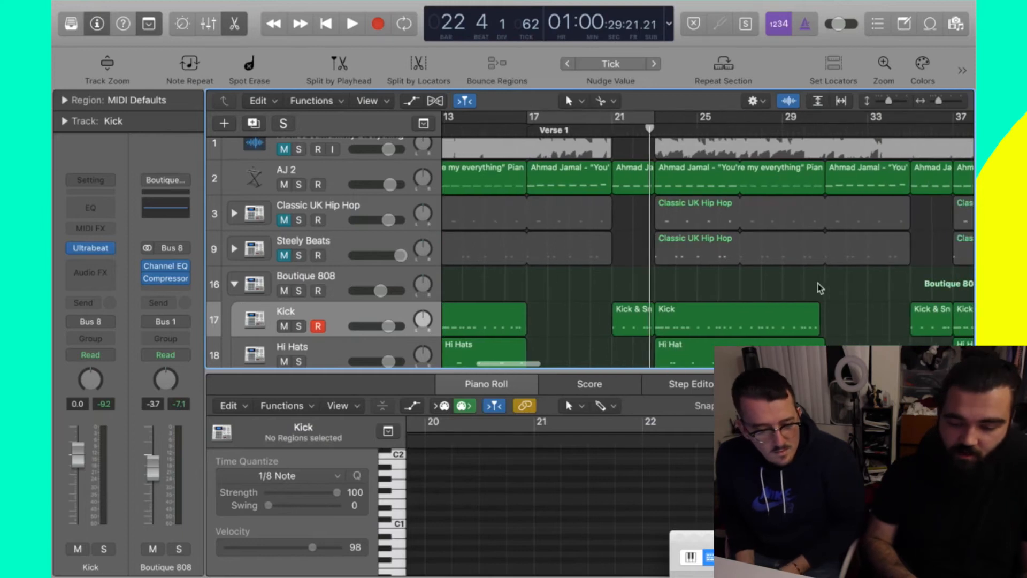
pyautogui.hscroll(2, 819, 288)
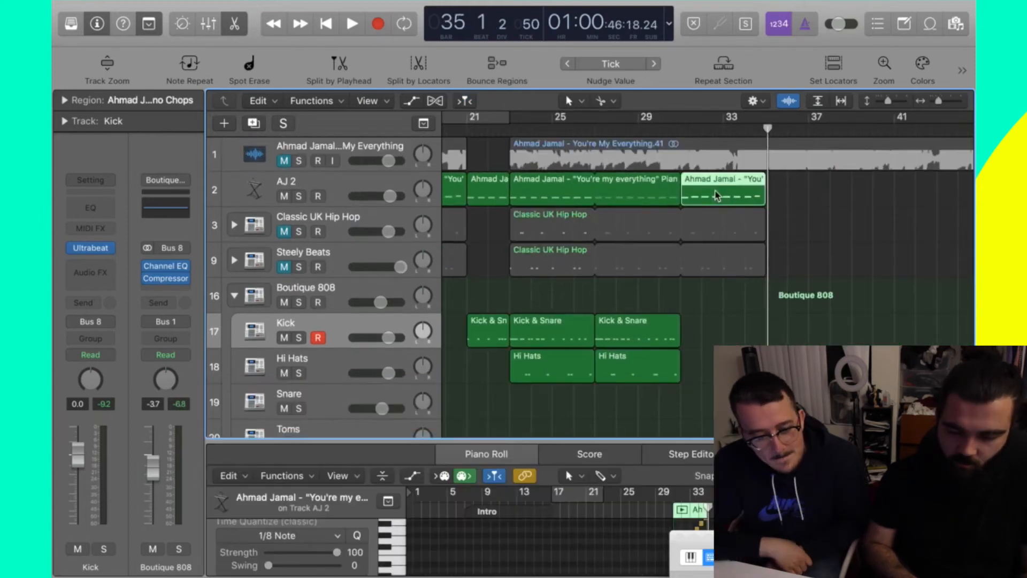
pyautogui.moveTo(715, 191); pyautogui.dragTo(801, 191)
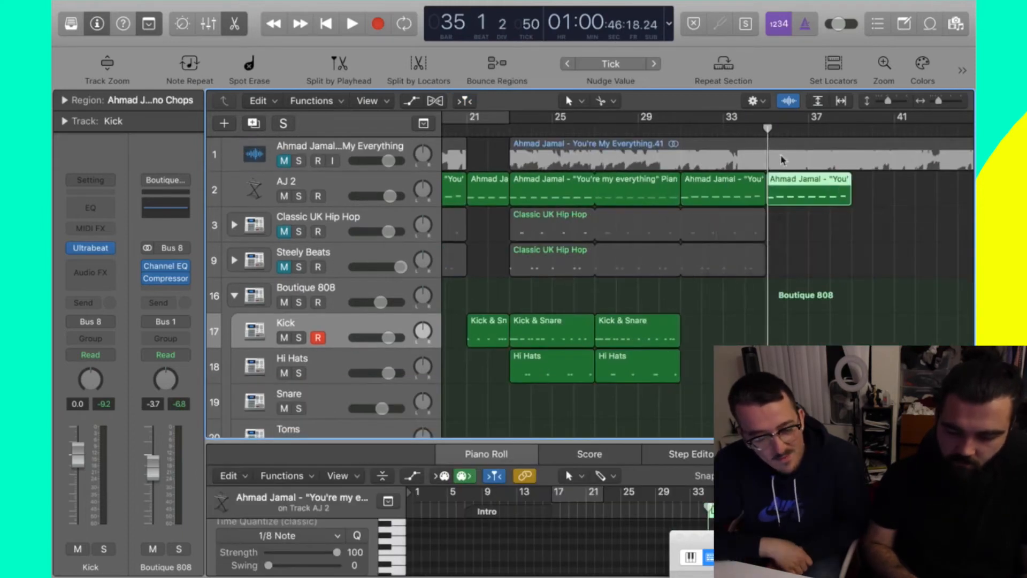
pyautogui.moveTo(767, 128); pyautogui.dragTo(751, 129)
pyautogui.press('space')
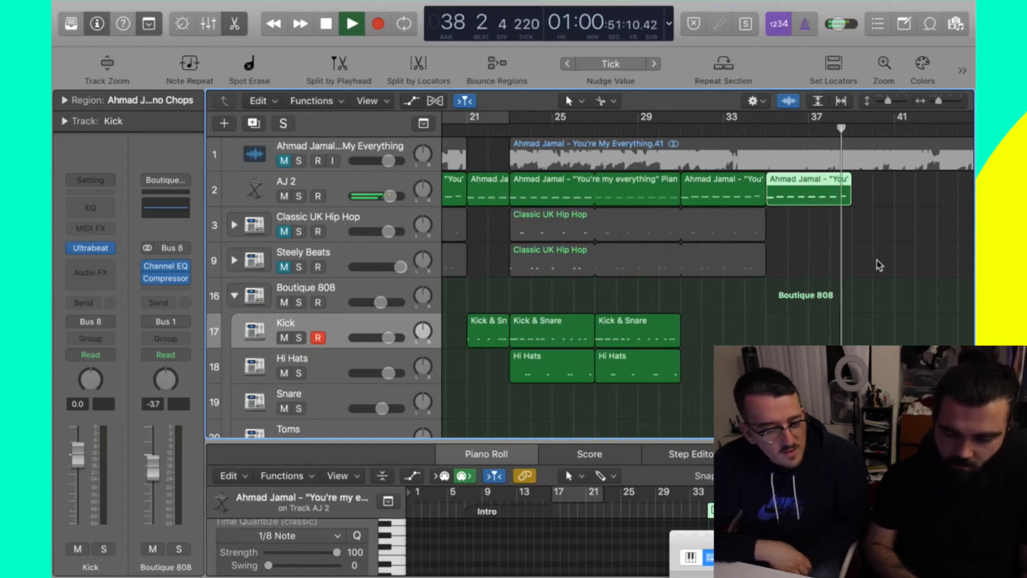
# - Add another AJ 2 copy at bar 39 and replay the extended piano part
pyautogui.hscroll(3, 876, 264)
pyautogui.press('space')
pyautogui.moveTo(708, 188); pyautogui.dragTo(794, 190)
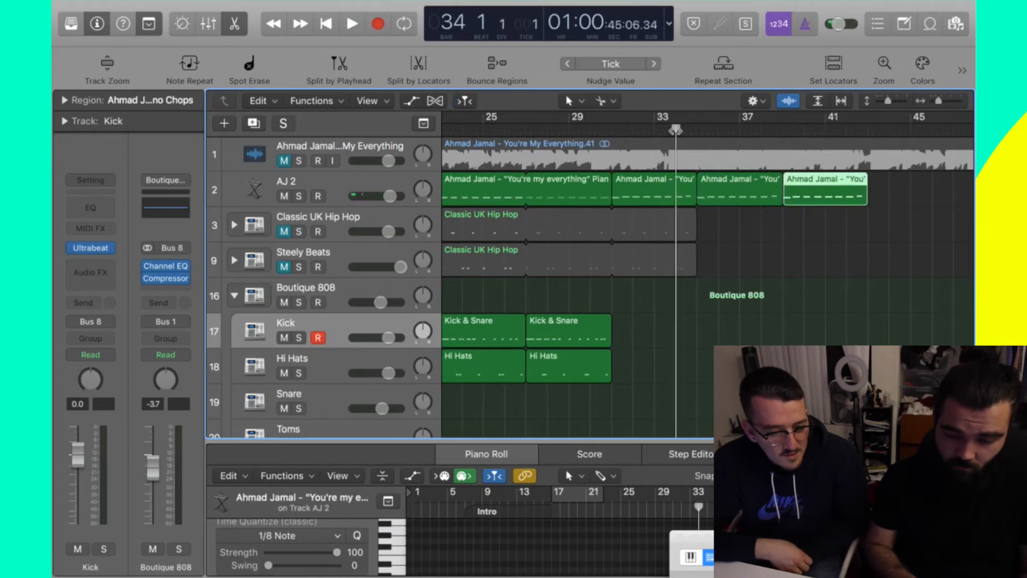
pyautogui.press('space')
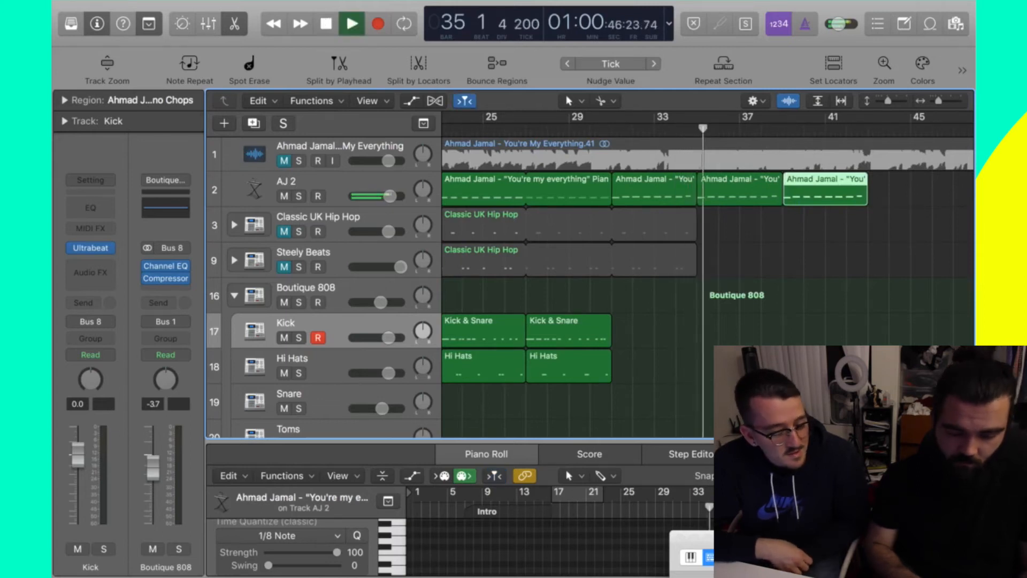
# - Bounce the bar 25–33 drum regions in place to a Kick & Snare_bip track above Boutique 808
pyautogui.press('space')
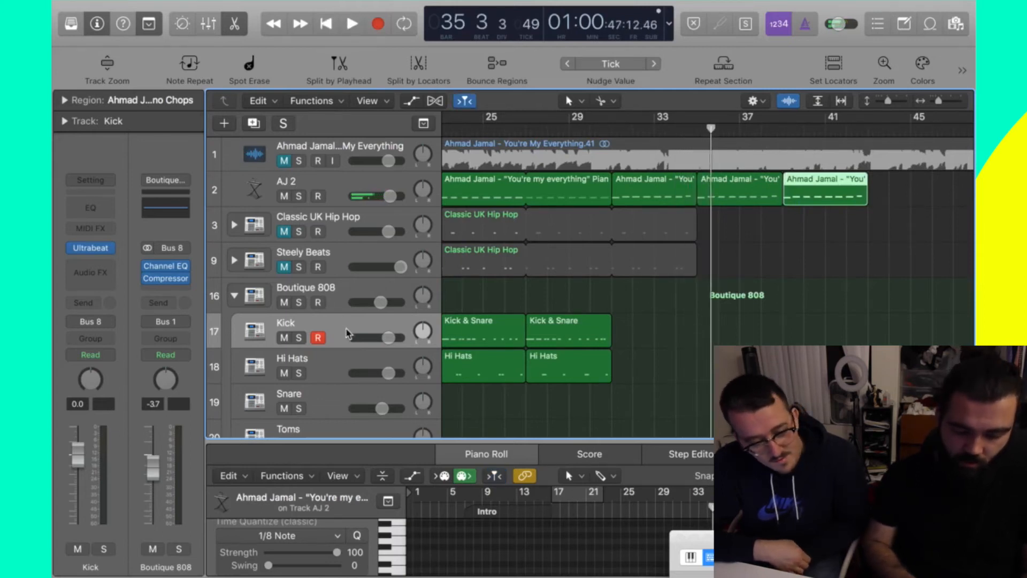
pyautogui.hscroll(-3, 684, 357)
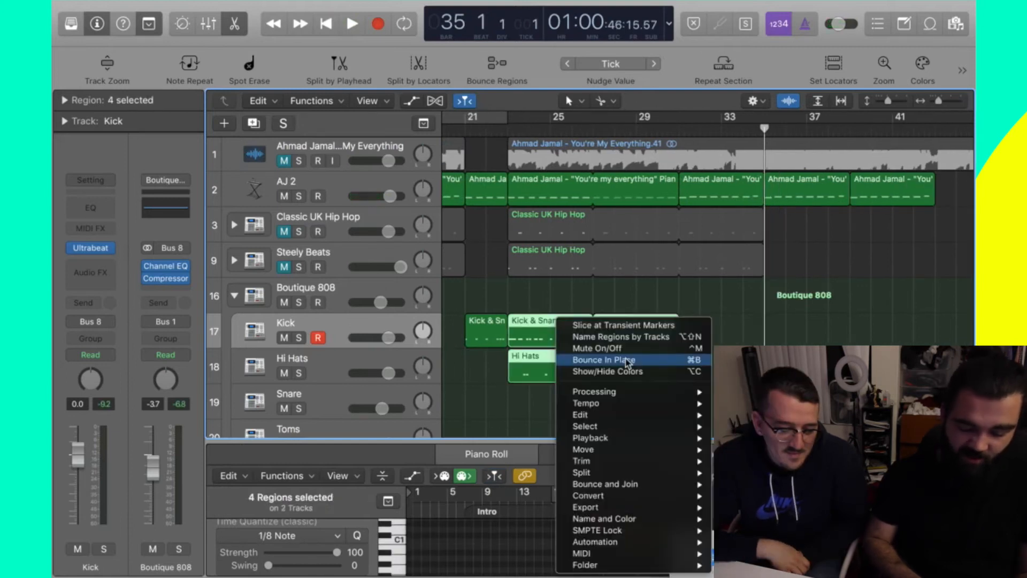
pyautogui.click(626, 363)
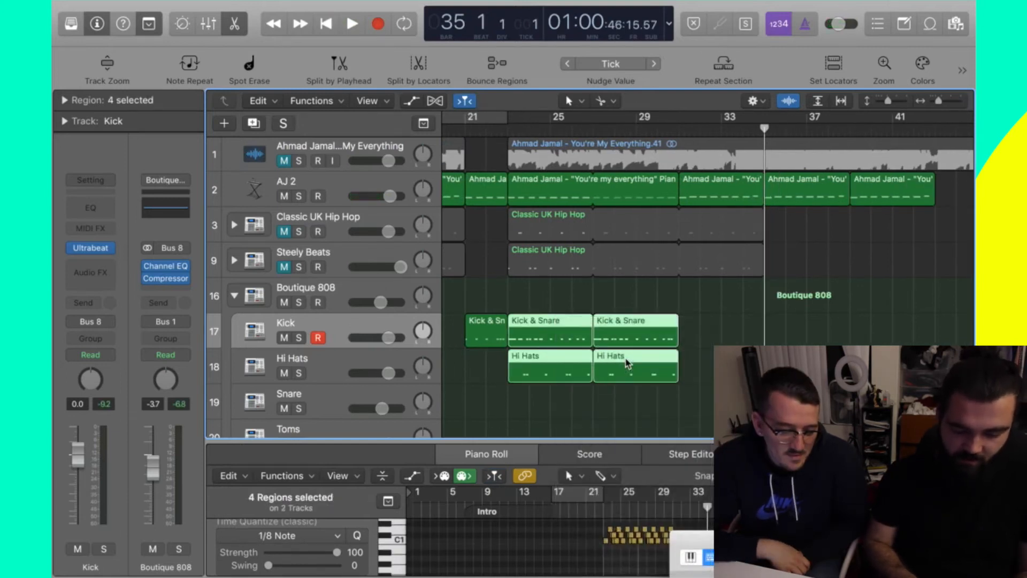
pyautogui.click(629, 270)
pyautogui.press('super+k')
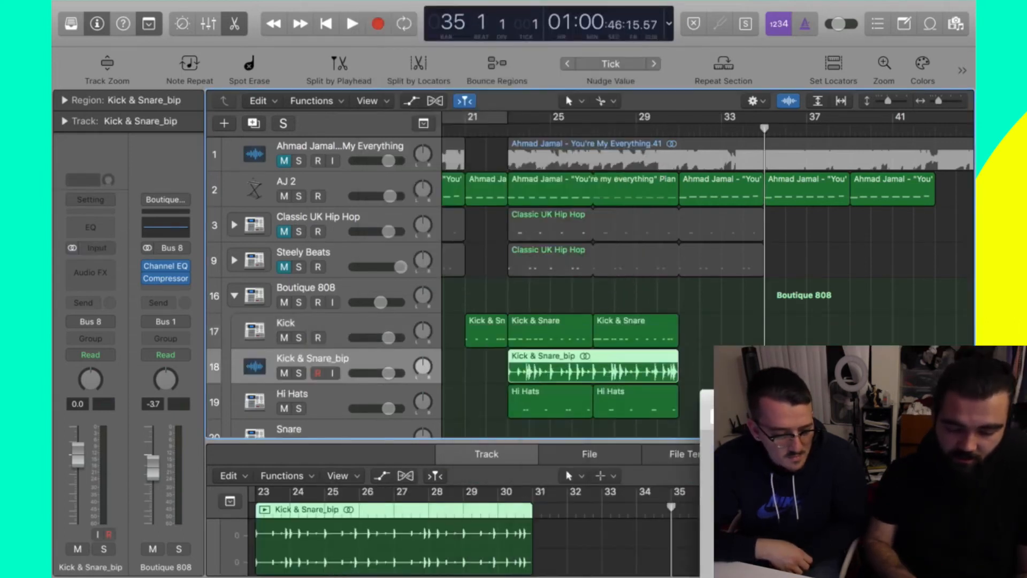
pyautogui.moveTo(343, 363); pyautogui.dragTo(342, 291)
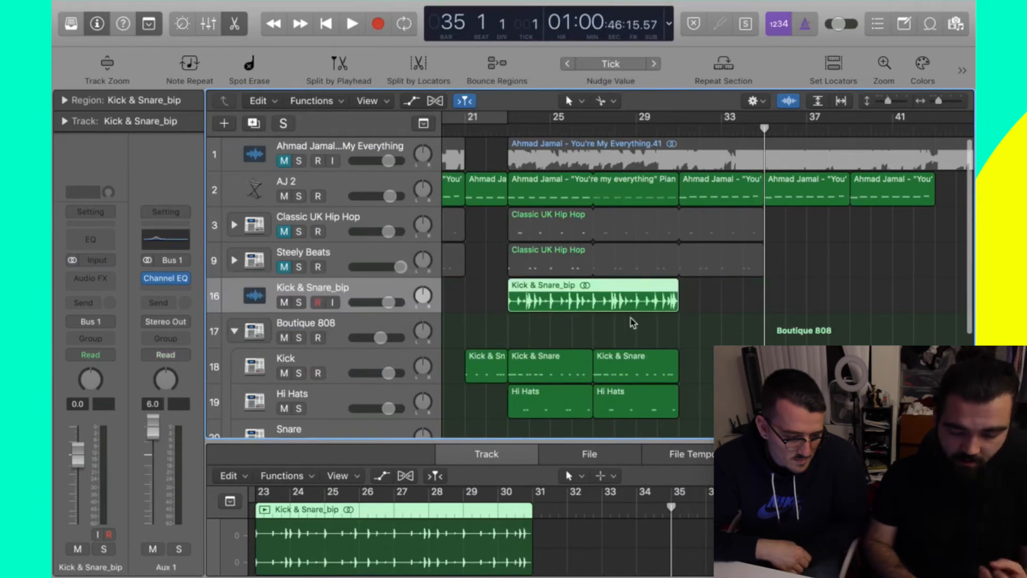
# - Move the Kick & Snare_bip region to bar 35, audition it, and reselect its track
pyautogui.click(576, 321)
pyautogui.moveTo(554, 300); pyautogui.dragTo(812, 290)
pyautogui.press('space')
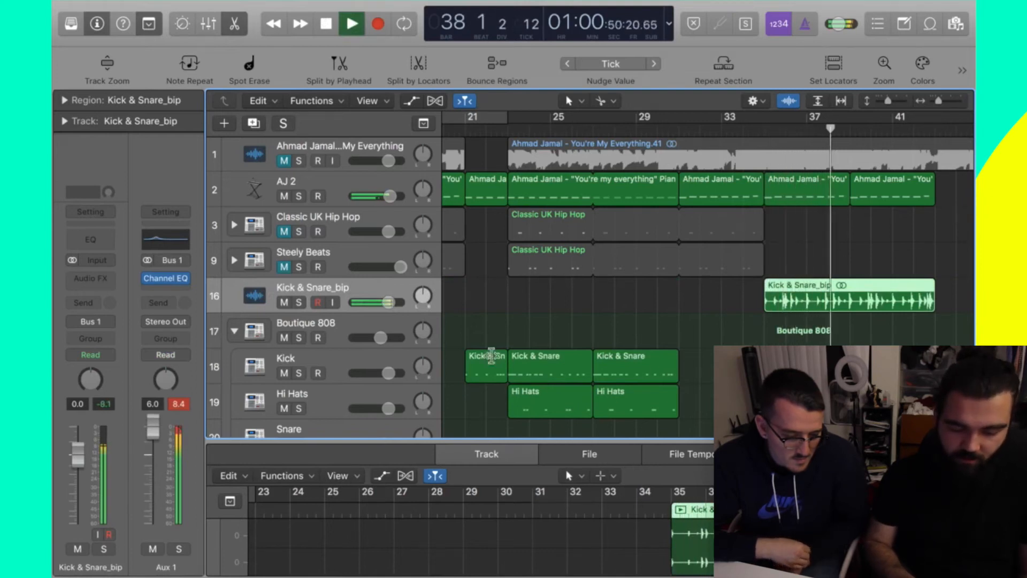
pyautogui.press('space')
pyautogui.click(324, 365)
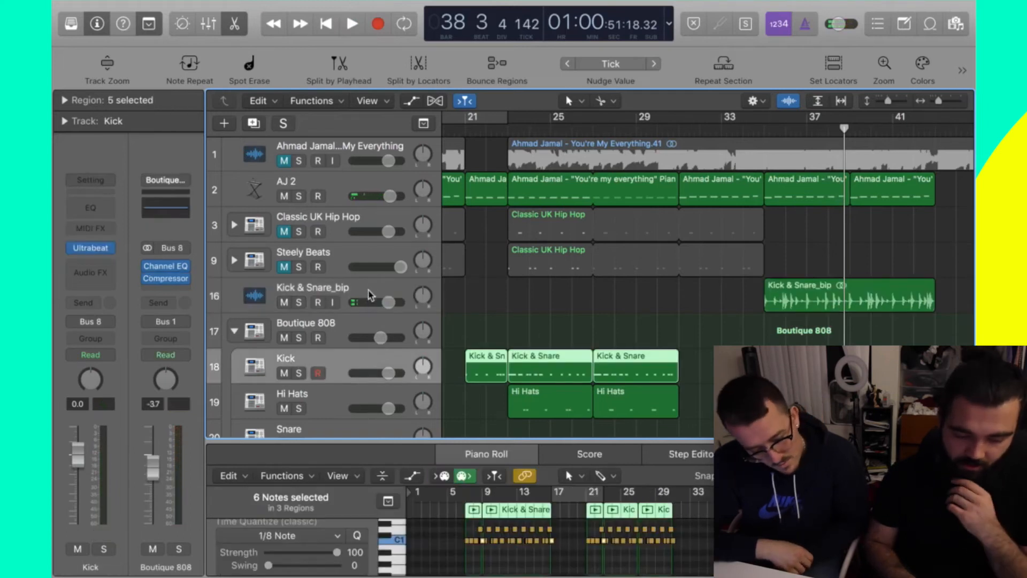
pyautogui.click(503, 286)
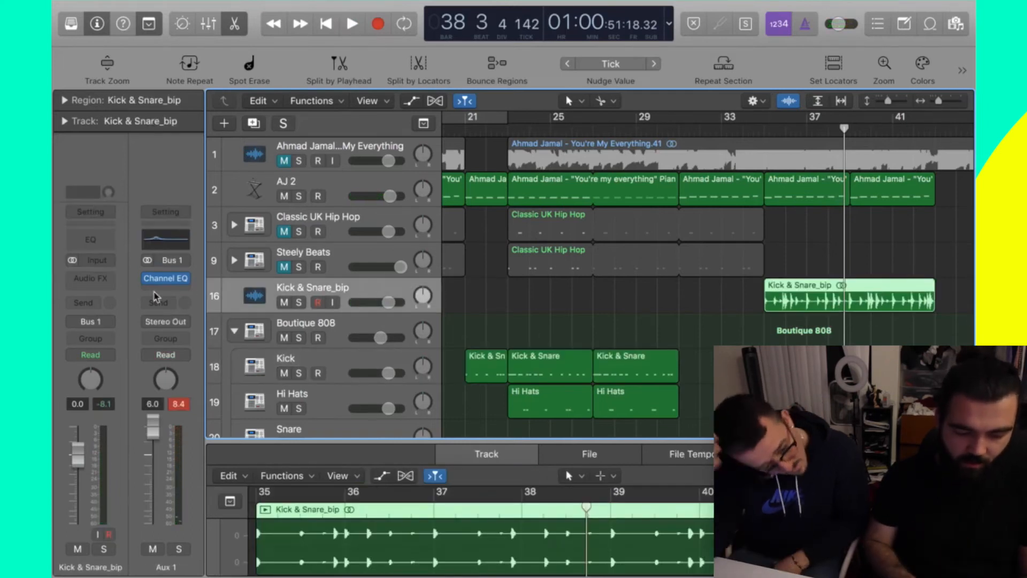
# - In the bounce's Channel EQ, cut the highs down to about 2.5 kHz and boost the low end
pyautogui.click(101, 242)
pyautogui.moveTo(888, 284); pyautogui.dragTo(859, 361)
pyautogui.moveTo(849, 321); pyautogui.dragTo(721, 321)
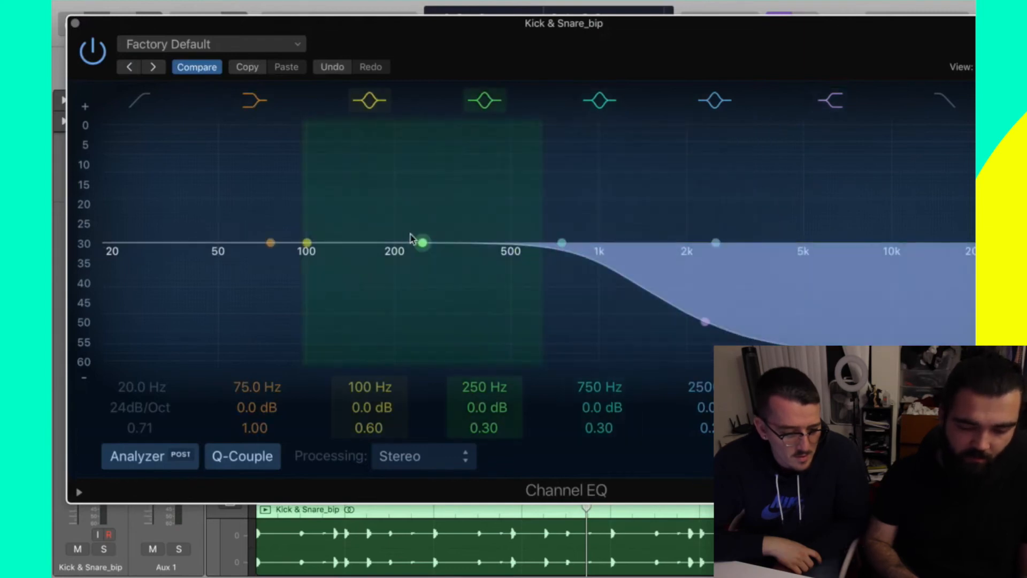
pyautogui.moveTo(424, 248); pyautogui.dragTo(396, 224)
pyautogui.click(76, 25)
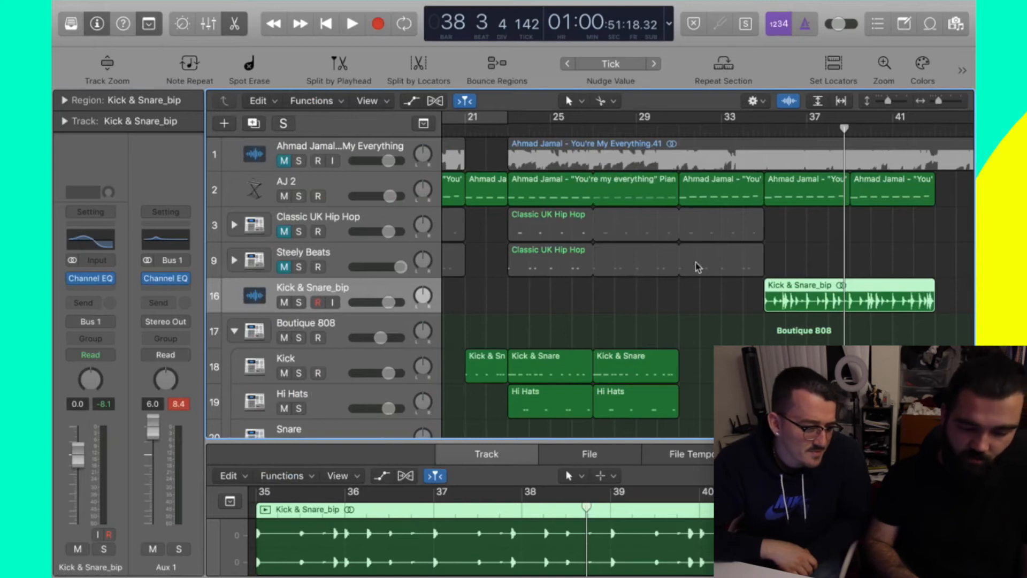
# - Select the Kick & Snare_bip track and remove its existing Channel EQ insert
pyautogui.click(354, 265)
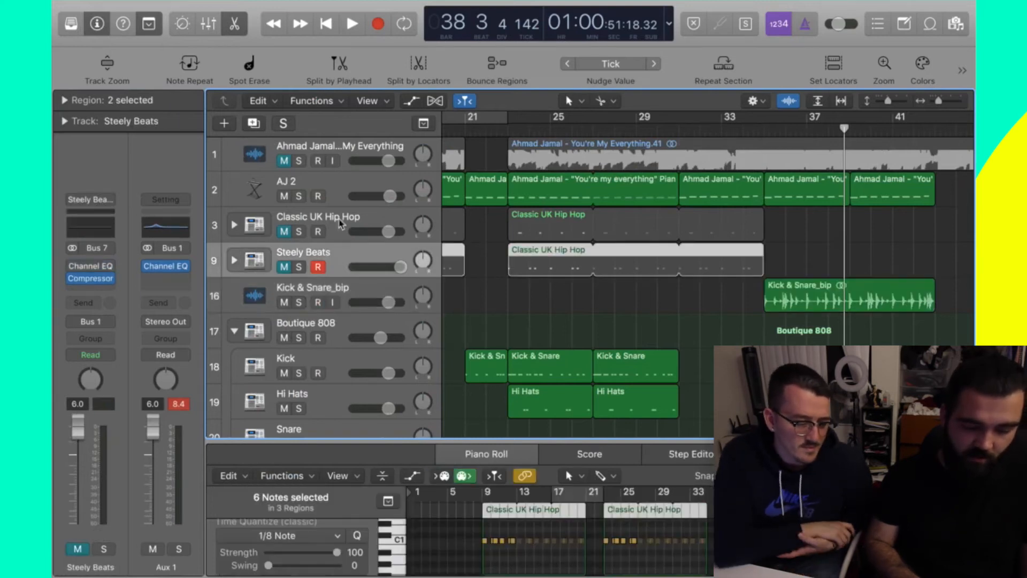
pyautogui.click(340, 233)
pyautogui.click(341, 265)
pyautogui.click(348, 291)
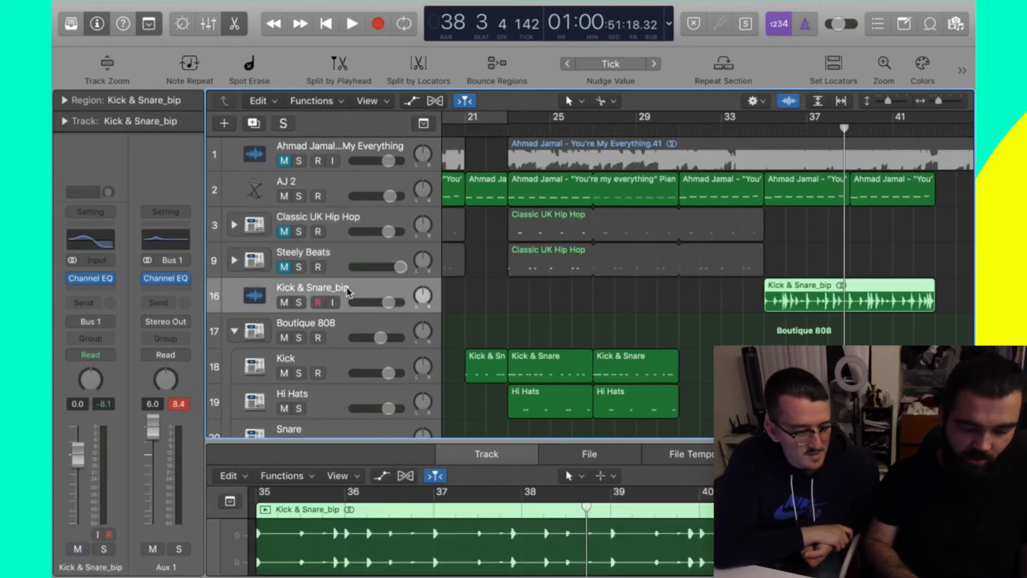
pyautogui.click(109, 278)
pyautogui.click(121, 295)
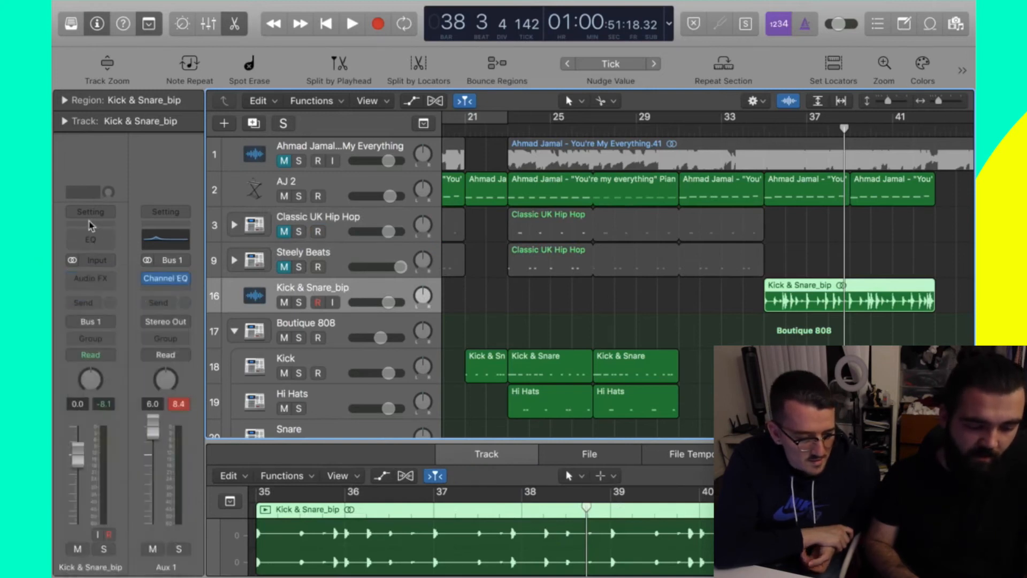
# - Insert a fresh Factory Default Channel EQ on the Kick & Snare_bip Audio FX slot
pyautogui.click(100, 280)
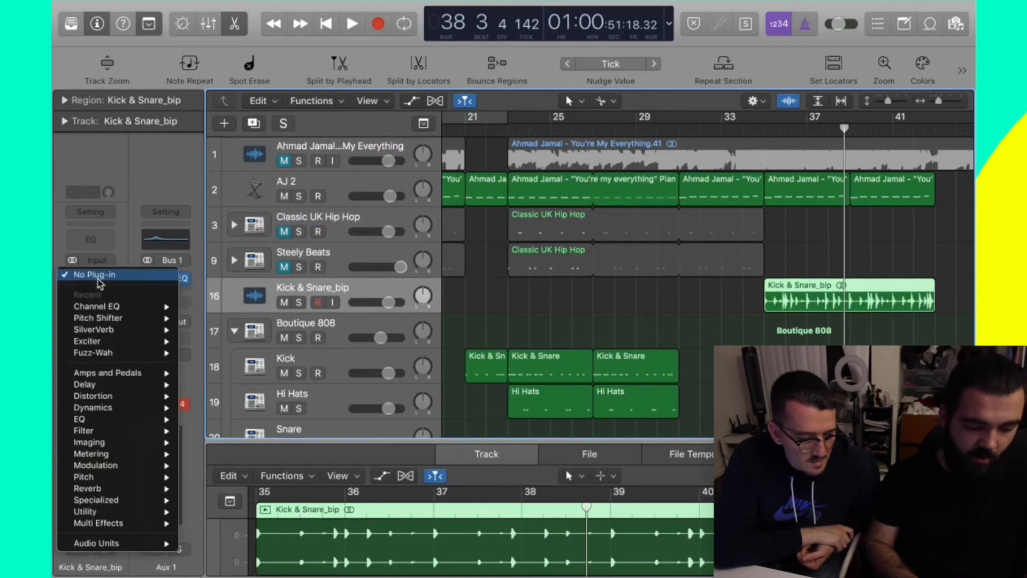
pyautogui.moveTo(104, 420)
pyautogui.moveTo(217, 419)
pyautogui.moveTo(236, 444)
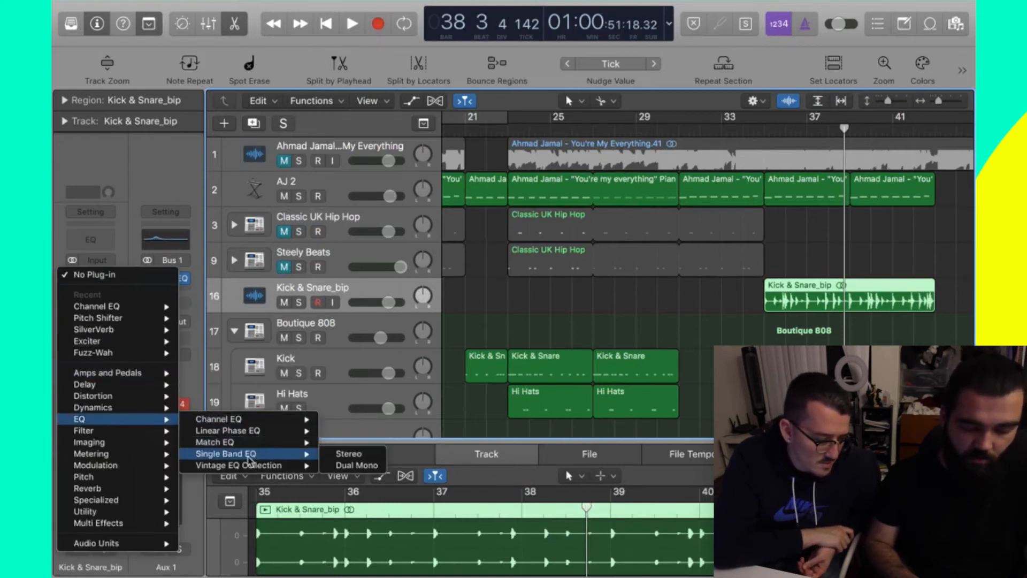
pyautogui.click(234, 266)
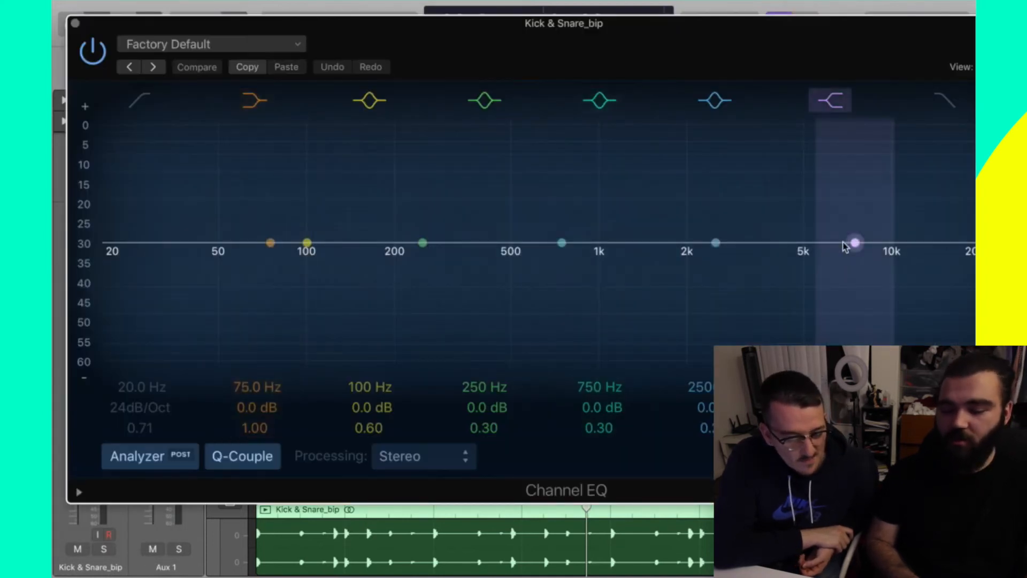
# - Cut the highs with the shelf band and boost about 144 Hz by +6 dB
pyautogui.moveTo(844, 246); pyautogui.dragTo(721, 322)
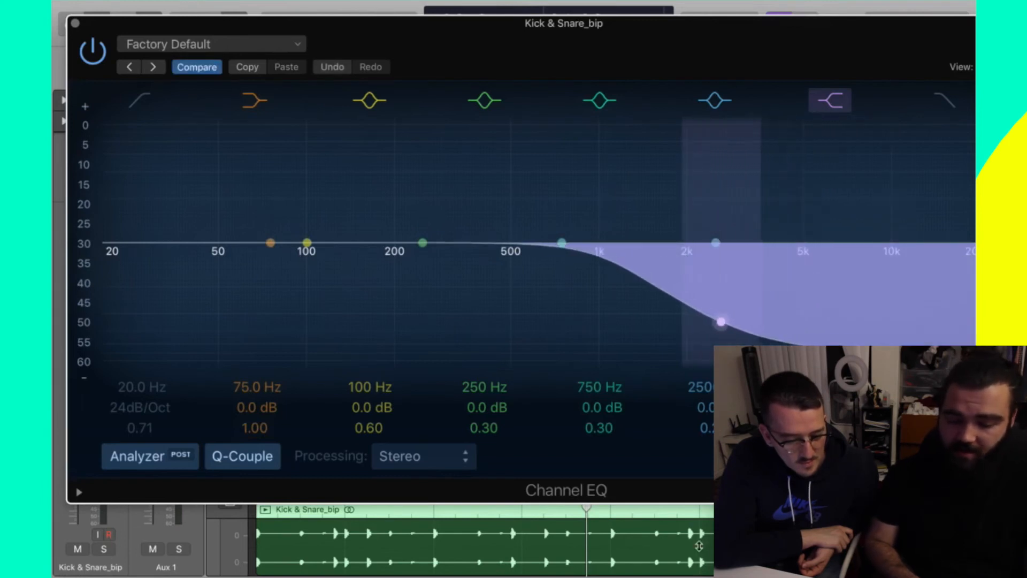
pyautogui.moveTo(355, 251); pyautogui.dragTo(406, 217)
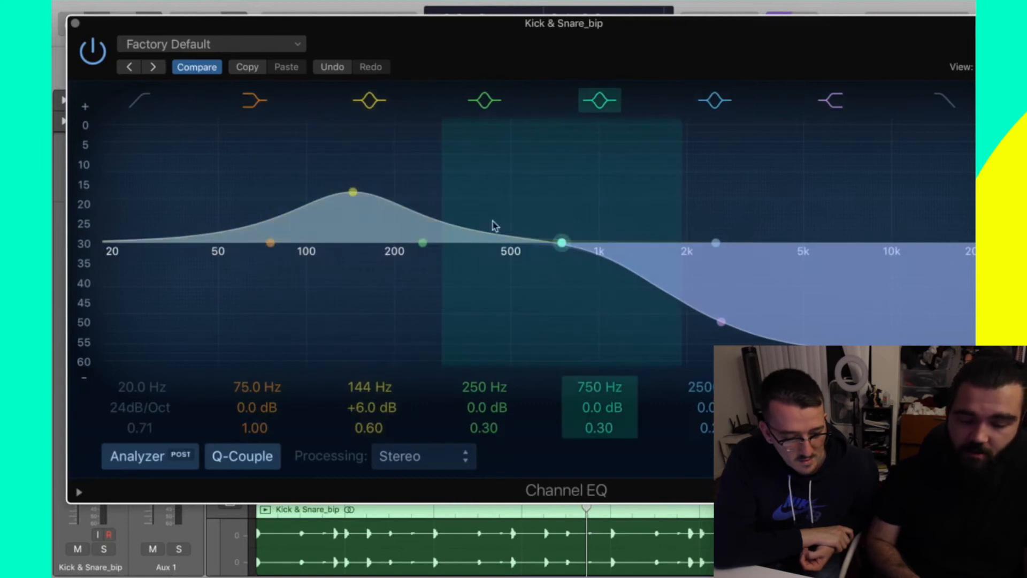
# - Close the Channel EQ window, scroll to later bars, and deselect the Kick & Snare_bip region
pyautogui.click(74, 25)
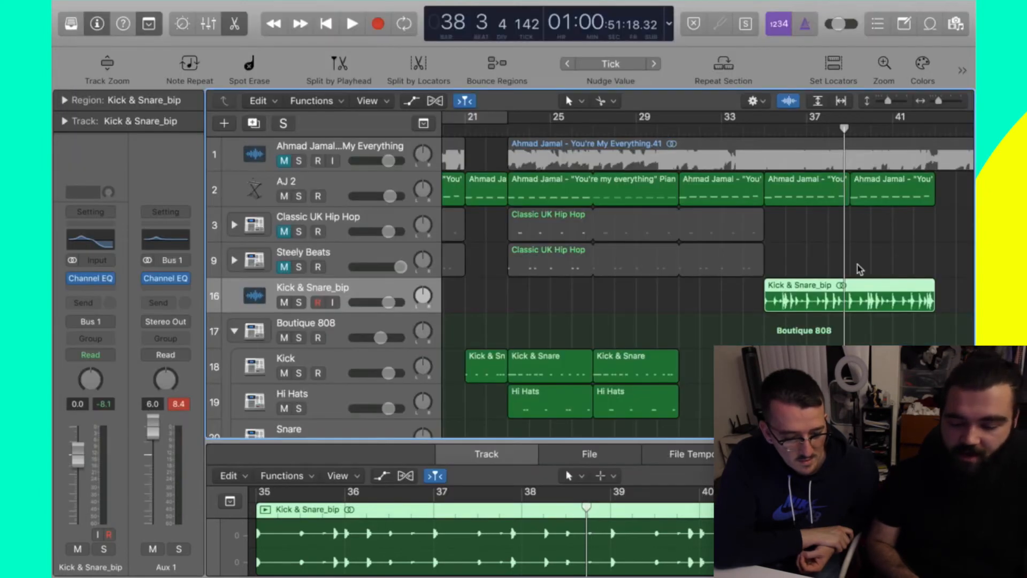
pyautogui.hscroll(4, 858, 265)
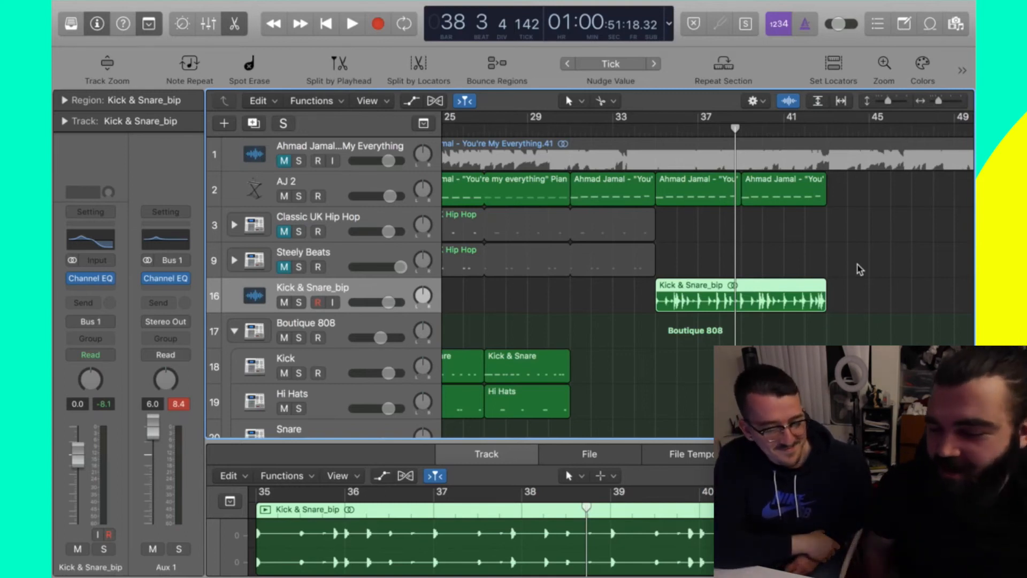
pyautogui.click(789, 230)
# - Change the EQ low-mid boost into a −5.5 dB cut near 124 Hz, auditioning from bar 34
pyautogui.click(635, 130)
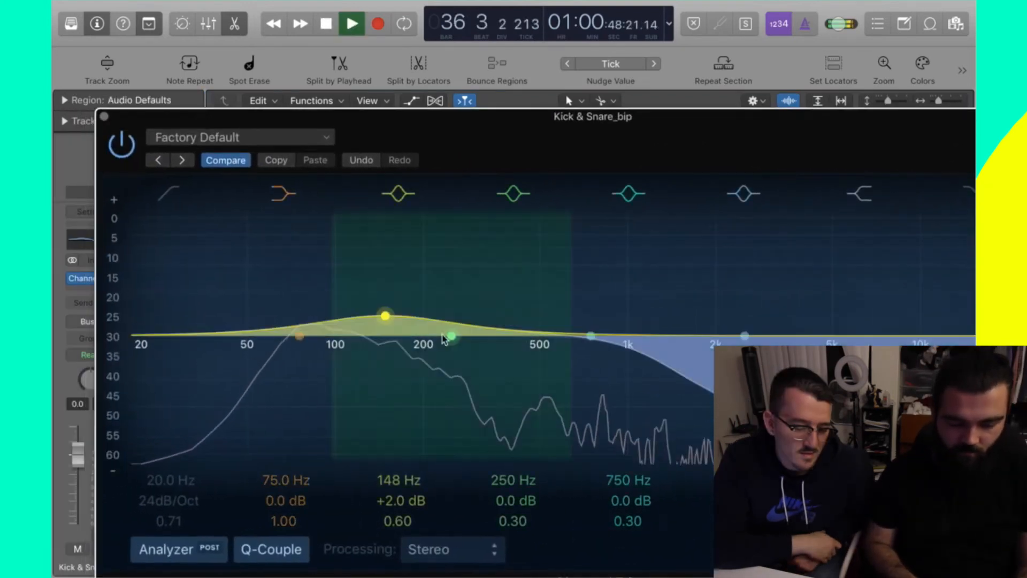
pyautogui.moveTo(377, 307); pyautogui.dragTo(357, 355)
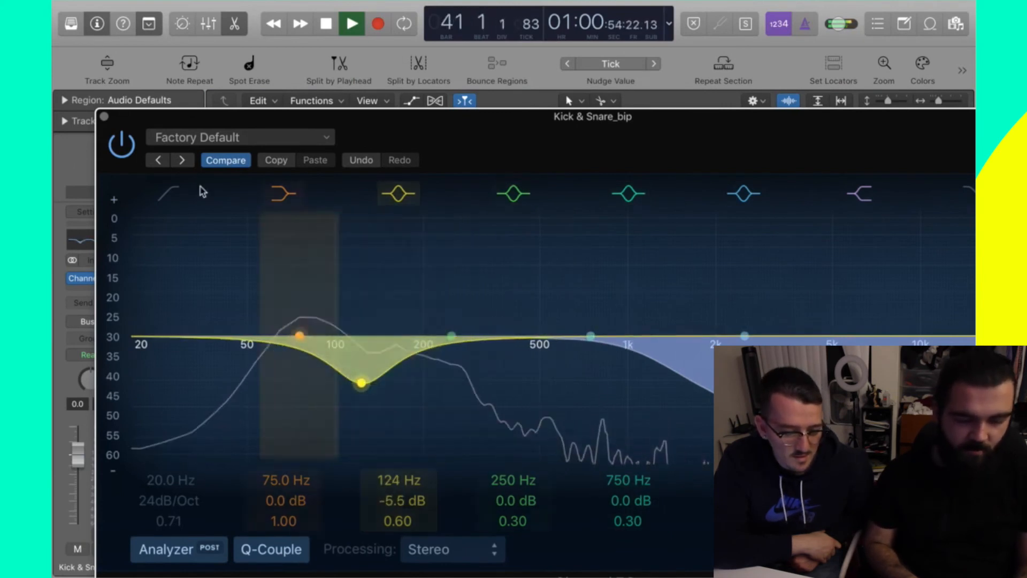
pyautogui.click(103, 116)
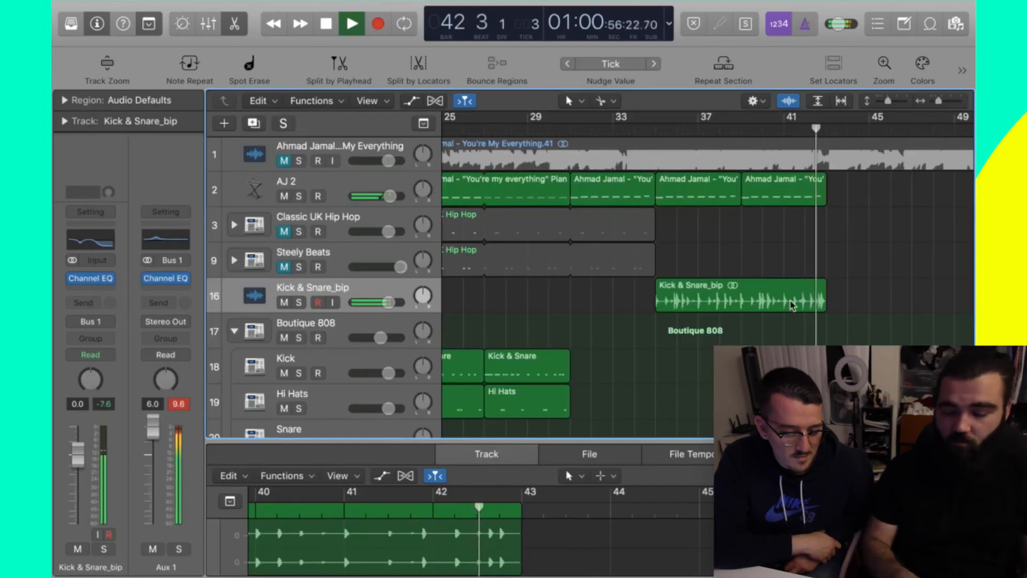
pyautogui.press('space')
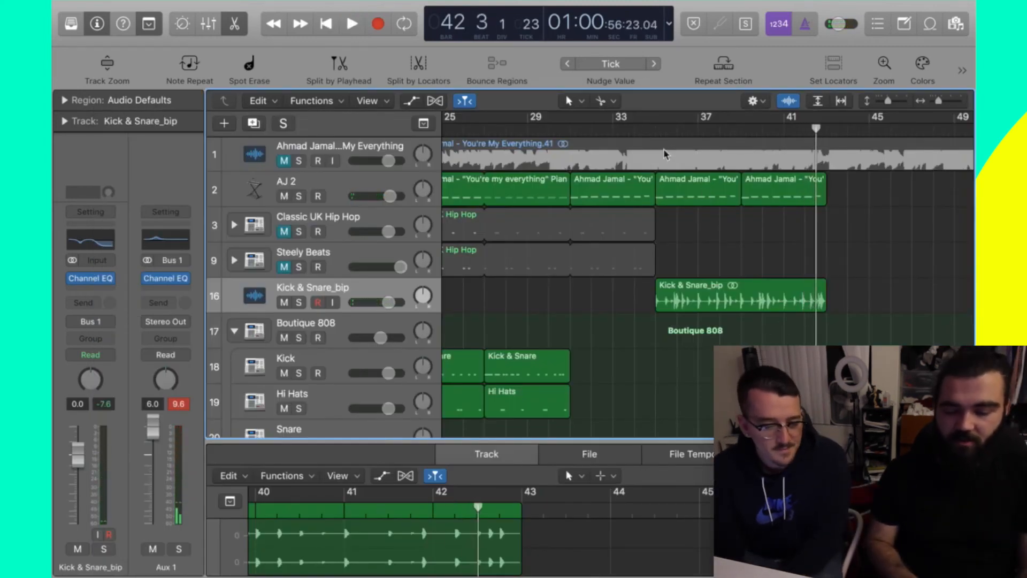
# - Select the last two Ahmad Jamal regions on AJ 2 and play the arrangement from bar 34
pyautogui.click(695, 190)
pyautogui.keyDown('shift'); pyautogui.click(799, 200); pyautogui.keyUp('shift')
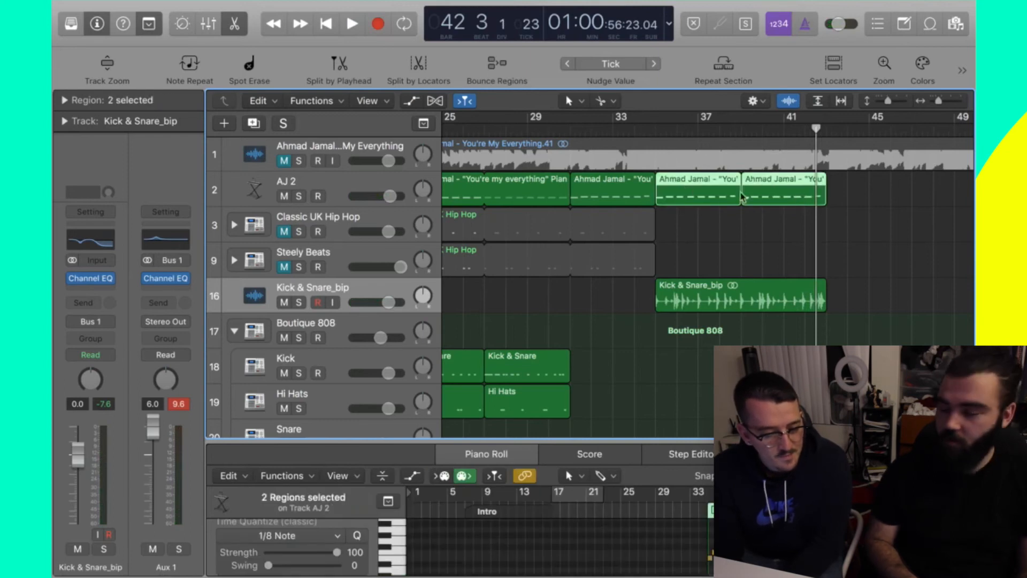
pyautogui.click(643, 133)
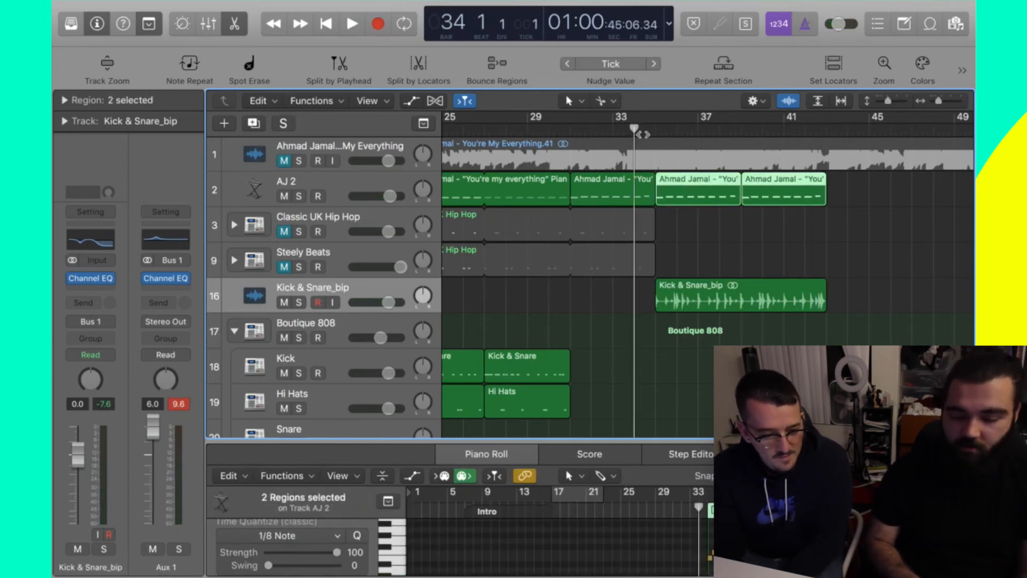
pyautogui.press('space')
pyautogui.press('space')
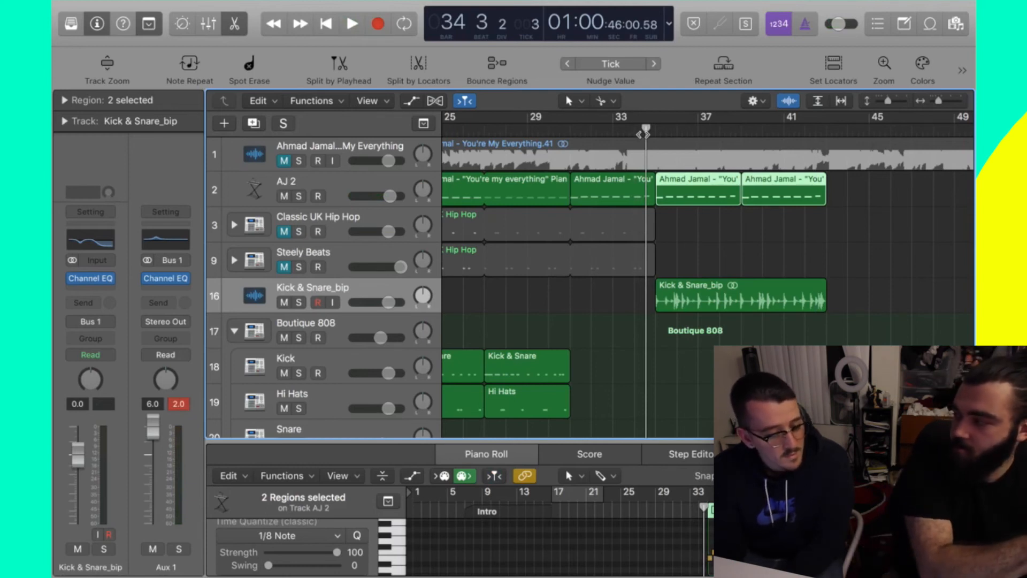
pyautogui.hscroll(-4, 645, 131)
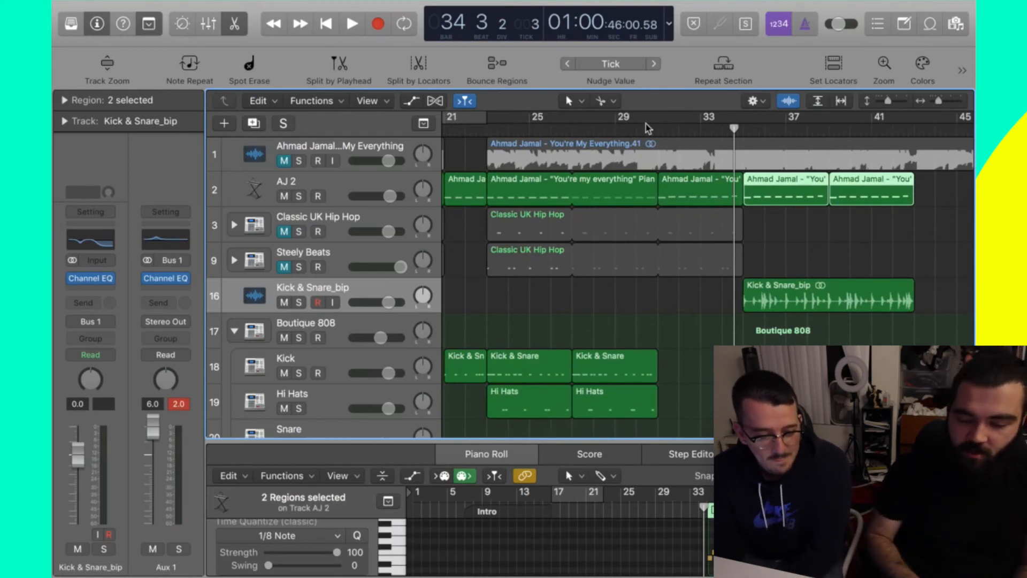
# - Create a cycle range and reposition it to span bars 23 to 31
pyautogui.moveTo(659, 122); pyautogui.dragTo(770, 121)
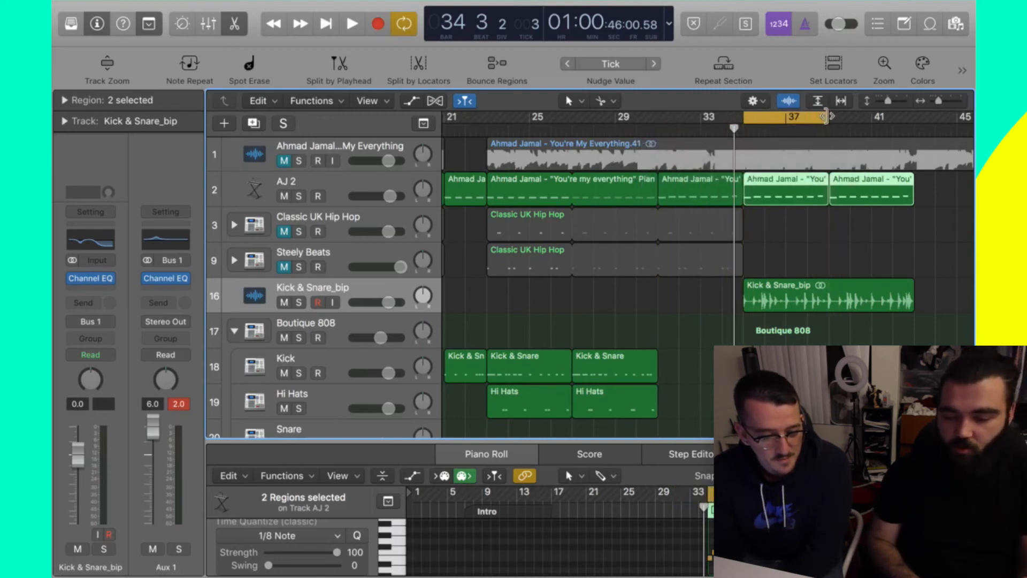
pyautogui.moveTo(792, 117); pyautogui.dragTo(659, 118)
pyautogui.moveTo(588, 117); pyautogui.dragTo(498, 117)
pyautogui.moveTo(572, 117); pyautogui.dragTo(657, 115)
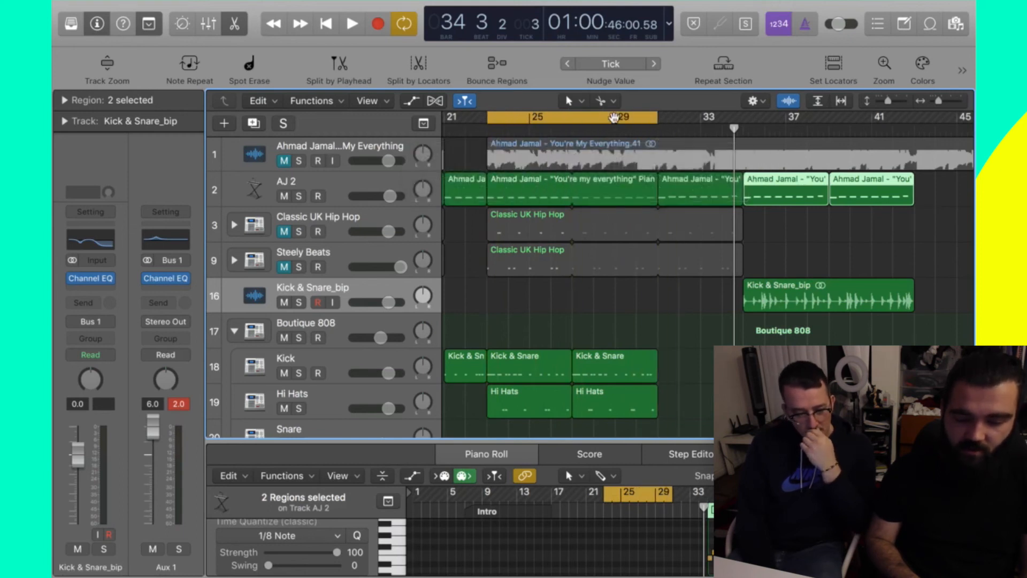
# - Turn Cycle off, select the drum, AJ 2 and Classic UK Hip Hop regions, then deselect all
pyautogui.click(576, 333)
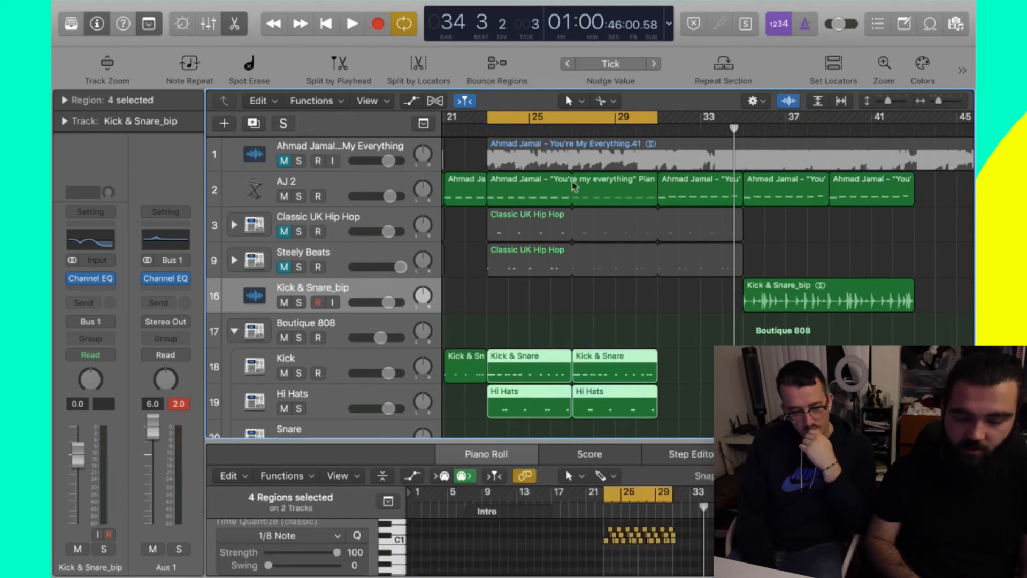
pyautogui.click(505, 113)
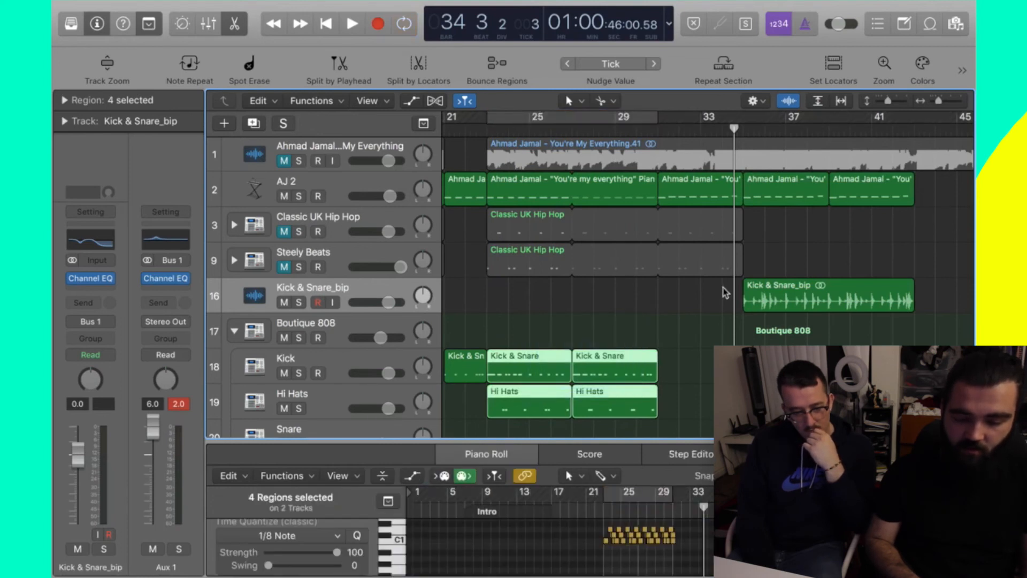
pyautogui.moveTo(725, 294); pyautogui.dragTo(689, 198)
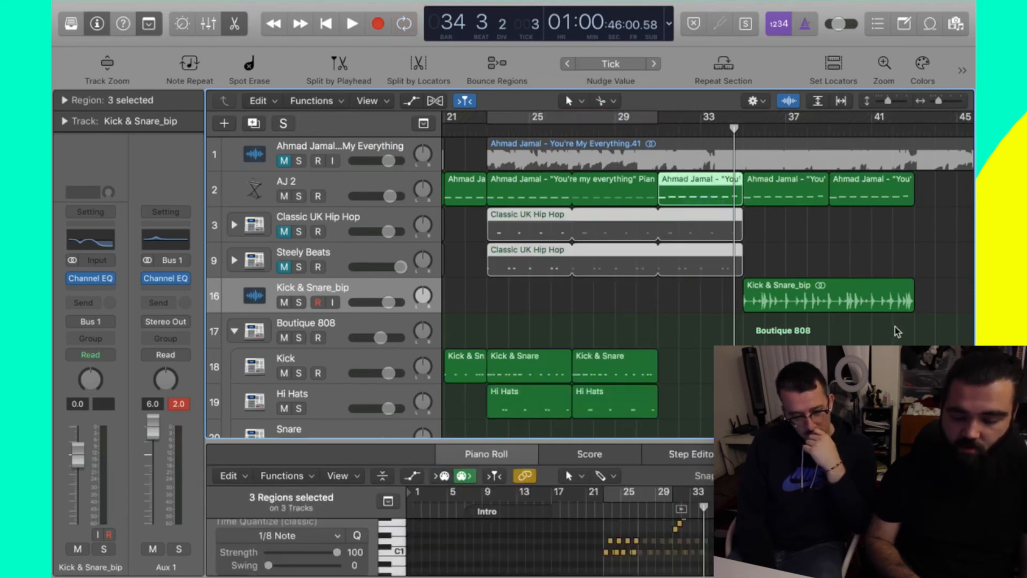
pyautogui.moveTo(897, 332); pyautogui.dragTo(788, 190)
pyautogui.click(825, 255)
# - Scroll right to the later bars and play the arrangement there
pyautogui.hscroll(2, 826, 255)
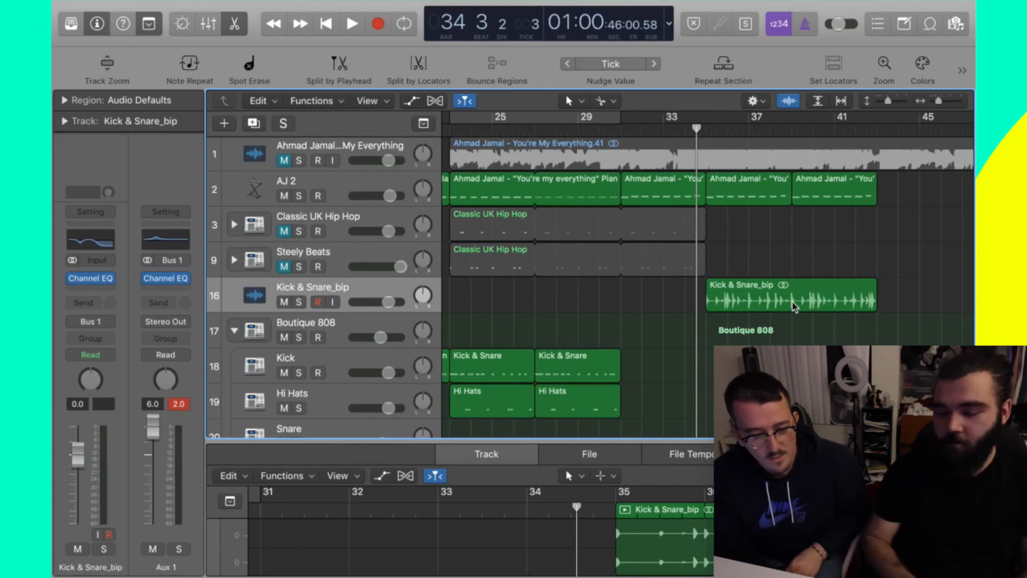
pyautogui.hscroll(5, 858, 221)
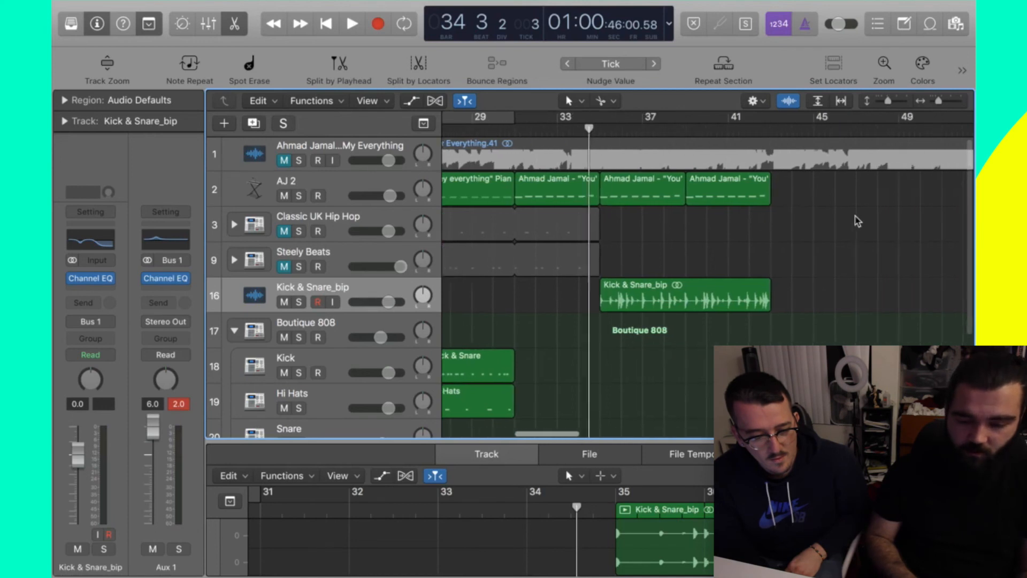
pyautogui.press('space')
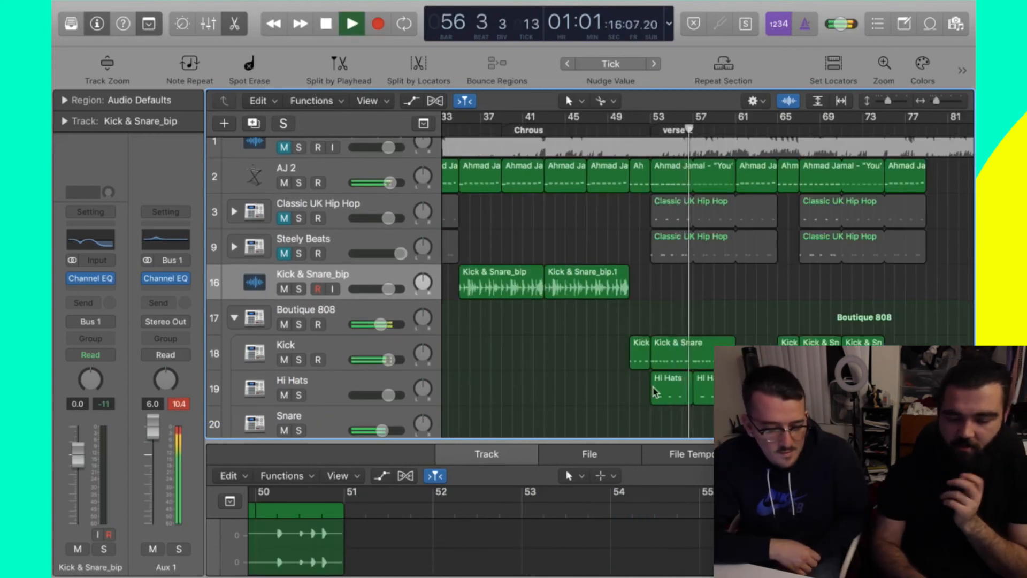
# - Stop playback and move the playhead to bar 35, where the verse 2 marker follows Chrous
pyautogui.press('space')
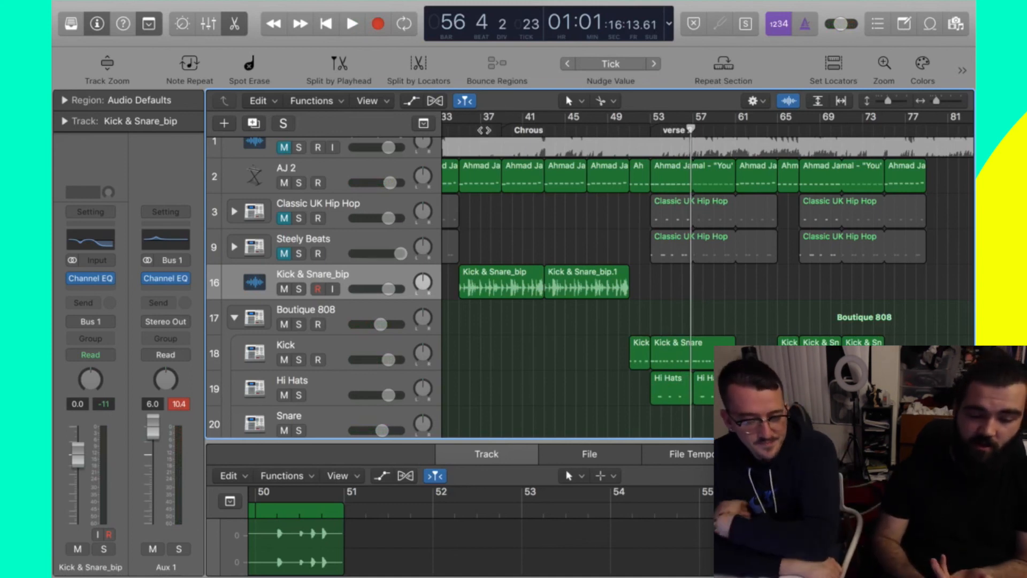
pyautogui.click(480, 130)
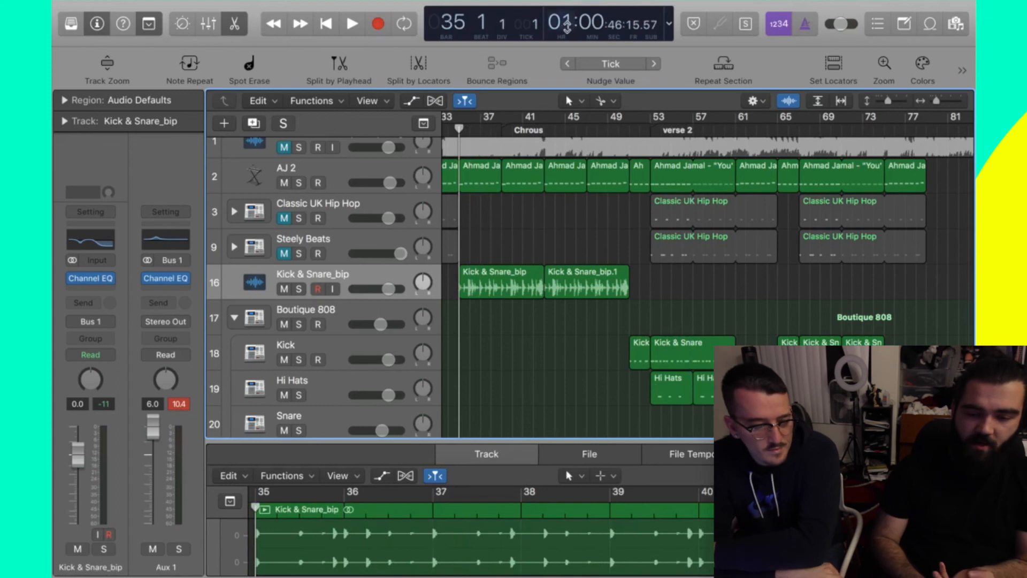
pyautogui.hscroll(-3, 515, 227)
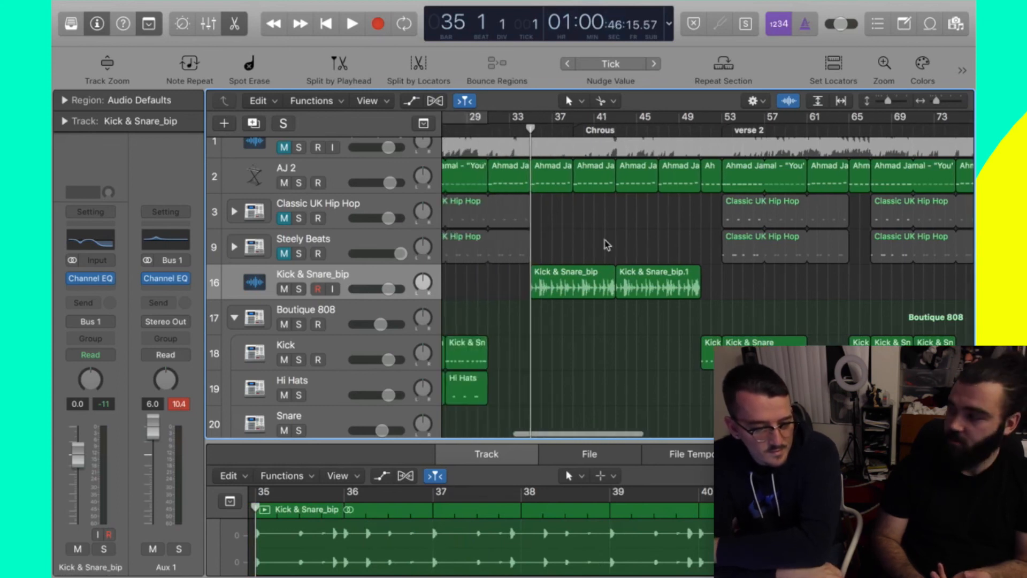